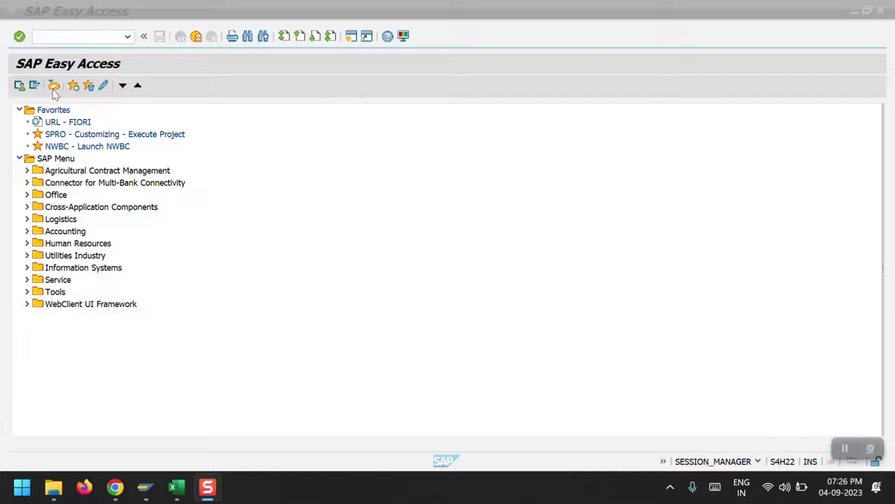
# Step: Run VA01 to reach the create sales document screen
pyautogui.click(51, 37)
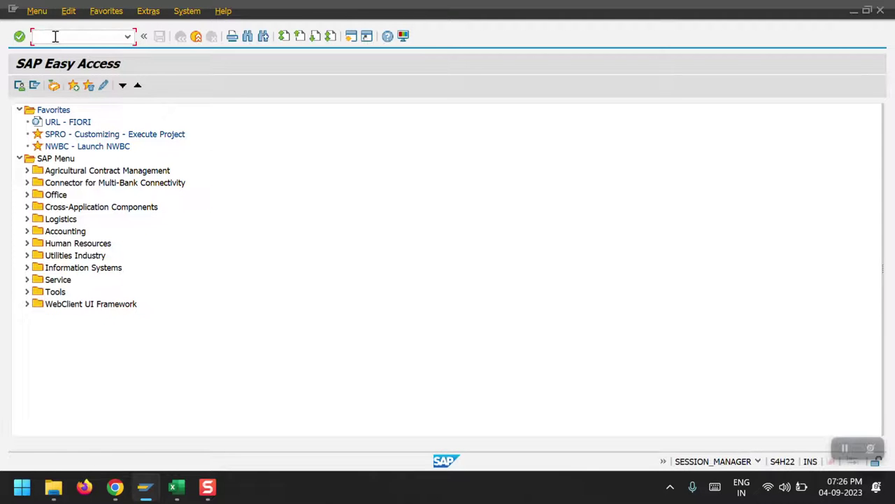
pyautogui.write('va')
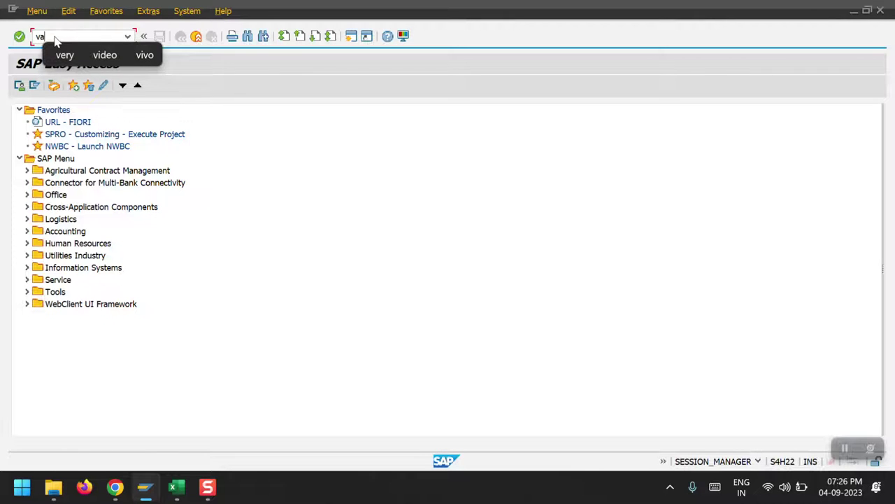
pyautogui.write('01')
pyautogui.press('Return')
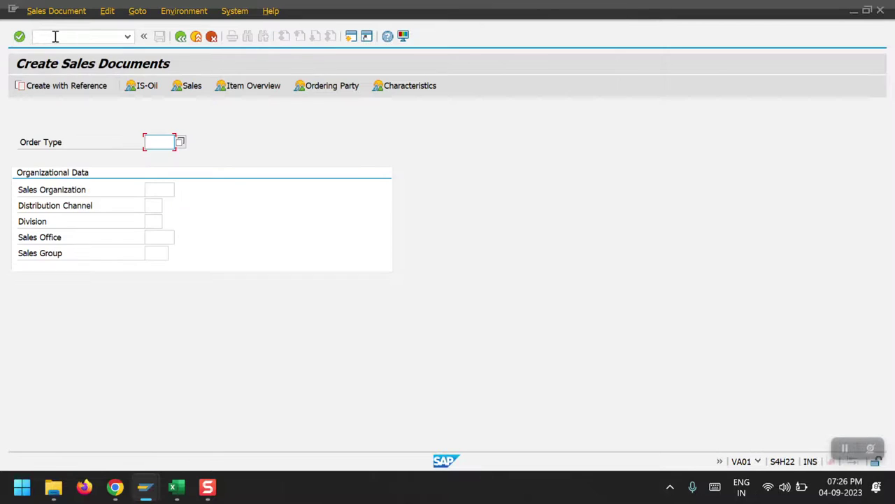
# Step: Enter order type OR, sales org 2000, distribution channel 10 and division 01
pyautogui.write('O')
pyautogui.click(170, 155)
pyautogui.click(150, 190)
pyautogui.write('0')
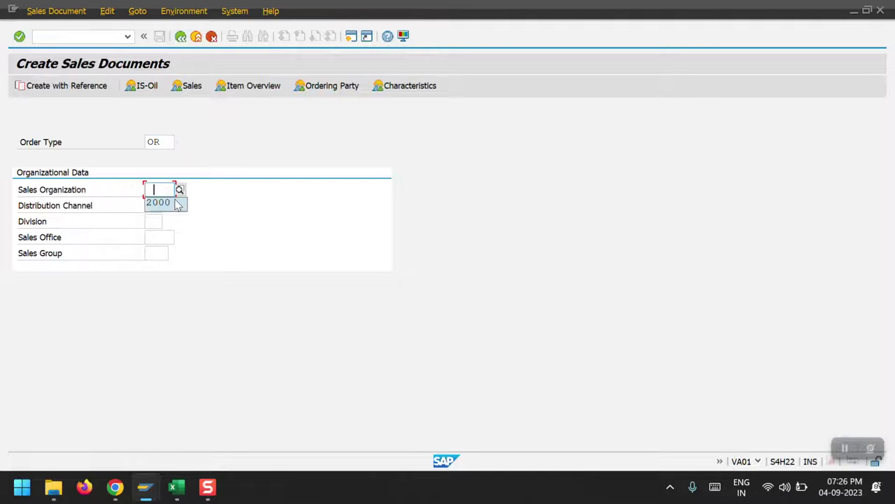
pyautogui.click(178, 205)
pyautogui.click(154, 205)
pyautogui.click(161, 218)
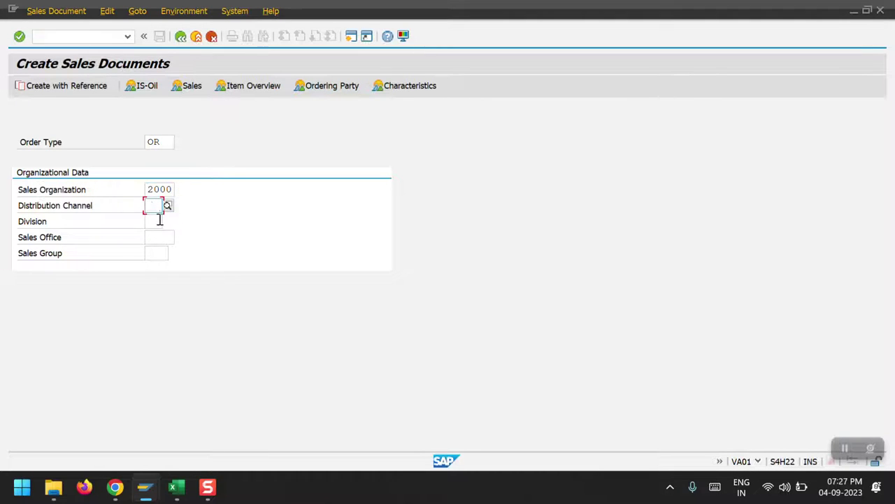
pyautogui.click(160, 224)
pyautogui.click(162, 237)
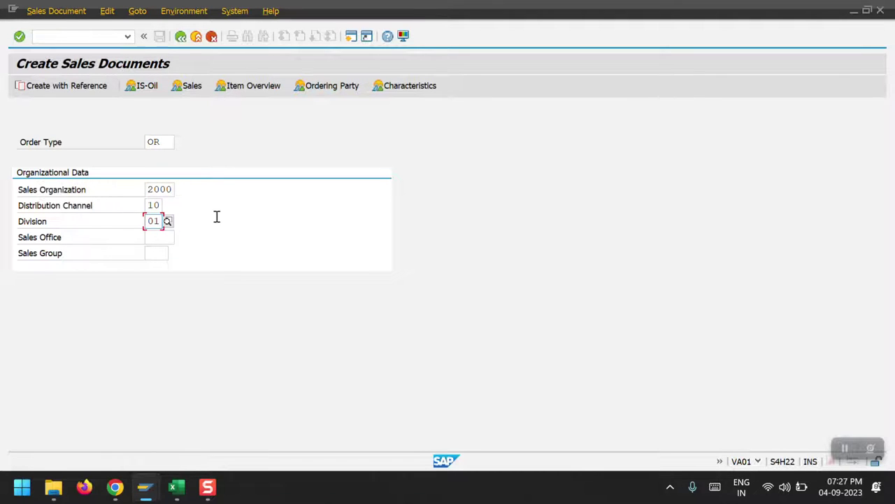
pyautogui.press('Return')
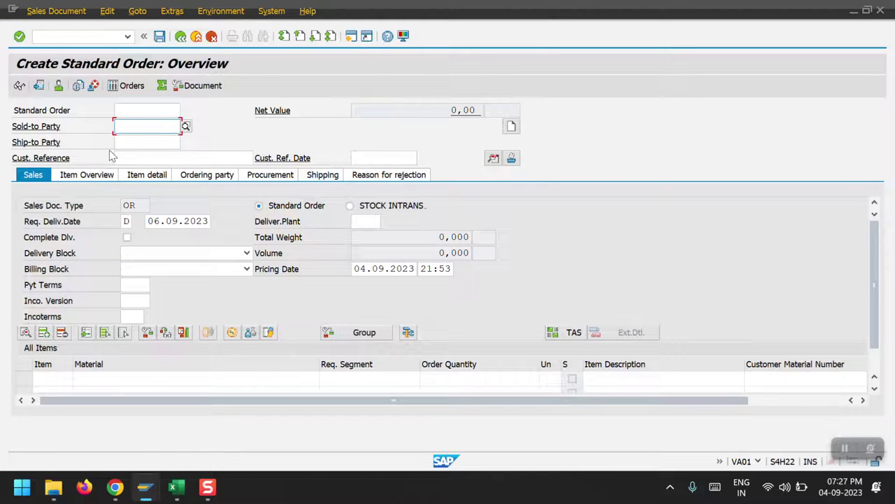
# Step: Set Company XYZ Customer as sold-to and ship-to party and enter the customer reference
pyautogui.click(126, 128)
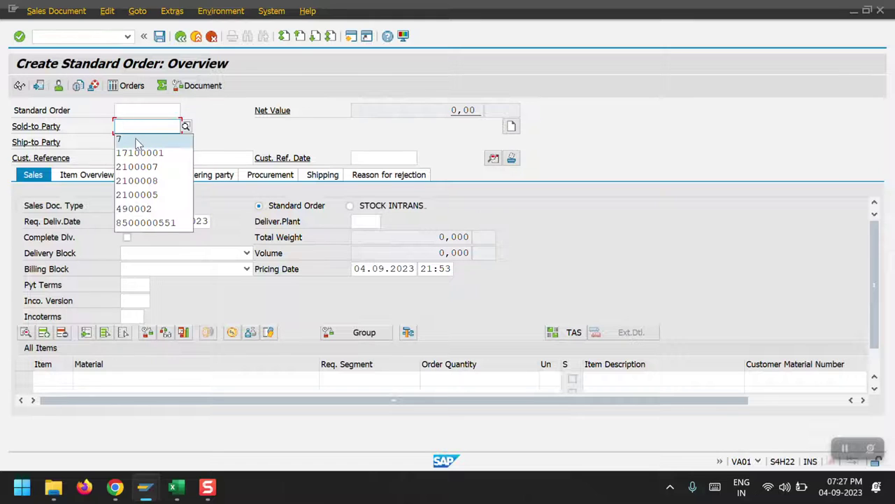
pyautogui.write('7')
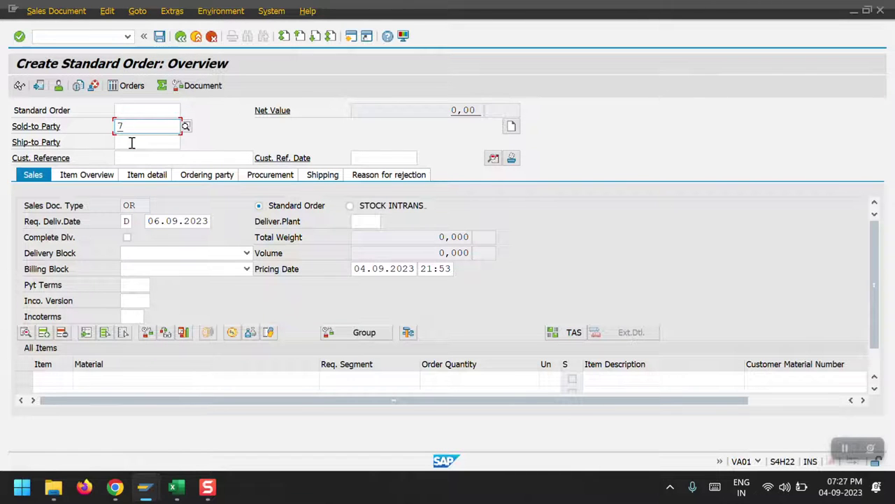
pyautogui.click(132, 143)
pyautogui.write('7')
pyautogui.click(146, 156)
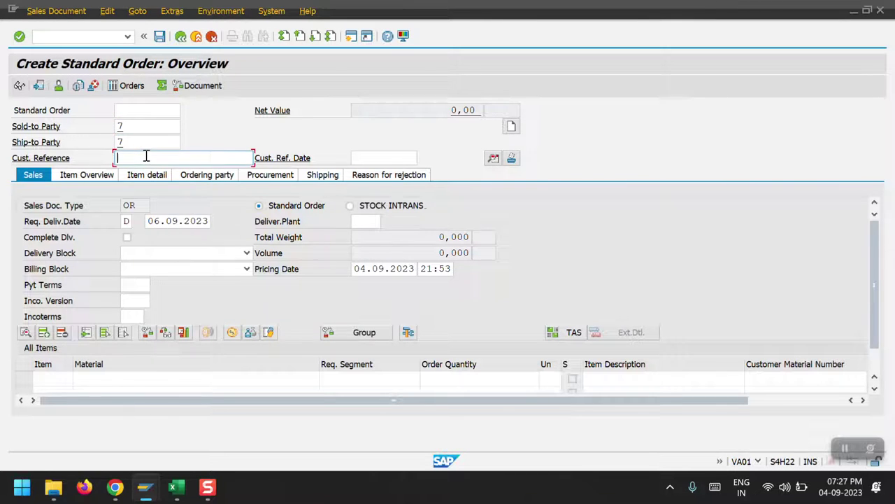
pyautogui.click(146, 156)
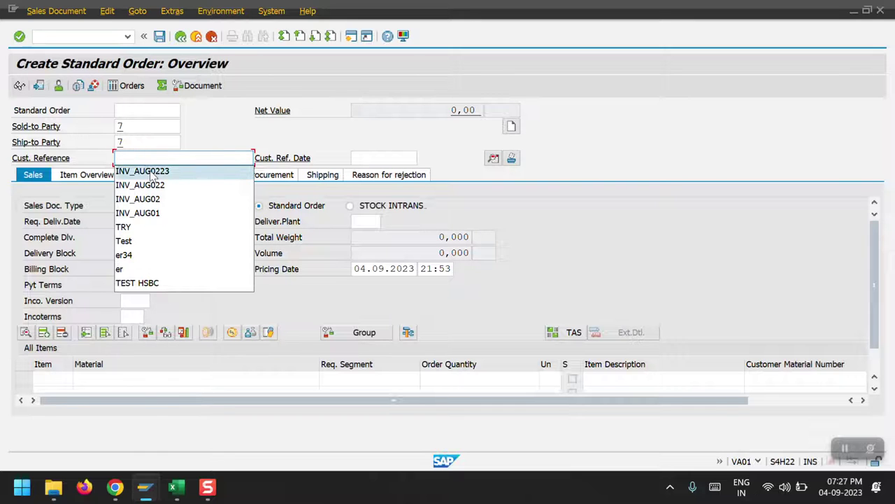
pyautogui.click(152, 175)
pyautogui.press('BackSpace')
pyautogui.press('BackSpace')
pyautogui.press('BackSpace')
pyautogui.press('BackSpace')
pyautogui.press('BackSpace')
pyautogui.press('BackSpace')
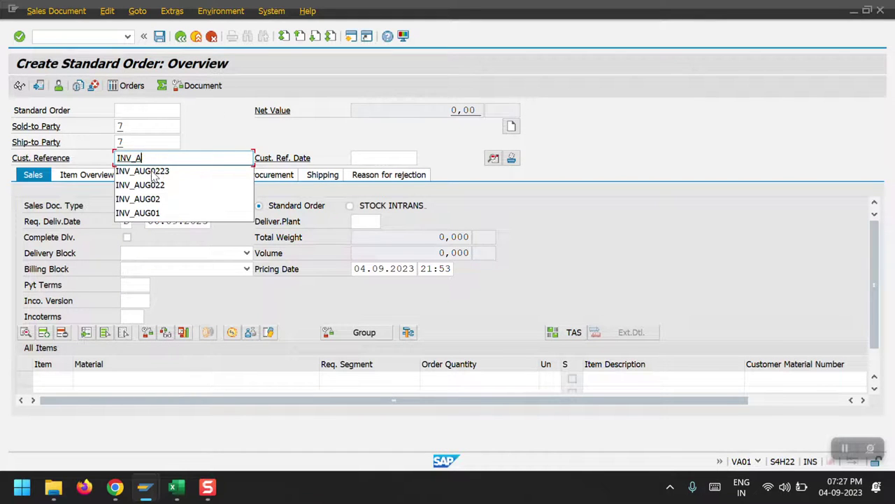
pyautogui.write('SEO 2')
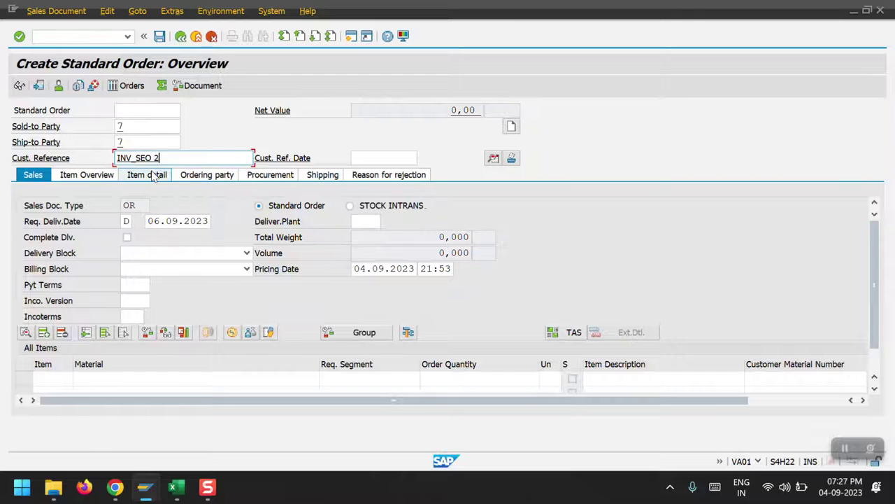
pyautogui.write('023')
pyautogui.press('Return')
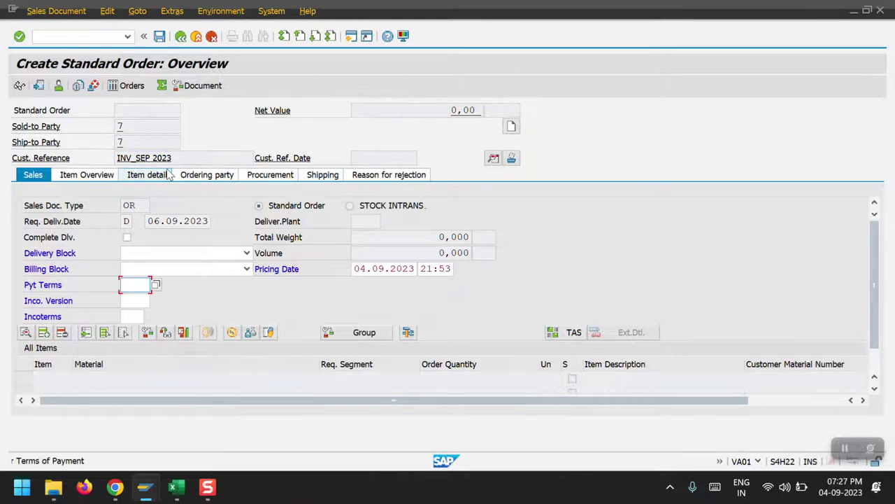
# Step: Set payment terms 0001 and Incoterms FOB with location 'SALES ORDER TEST'
pyautogui.click(140, 284)
pyautogui.click(138, 297)
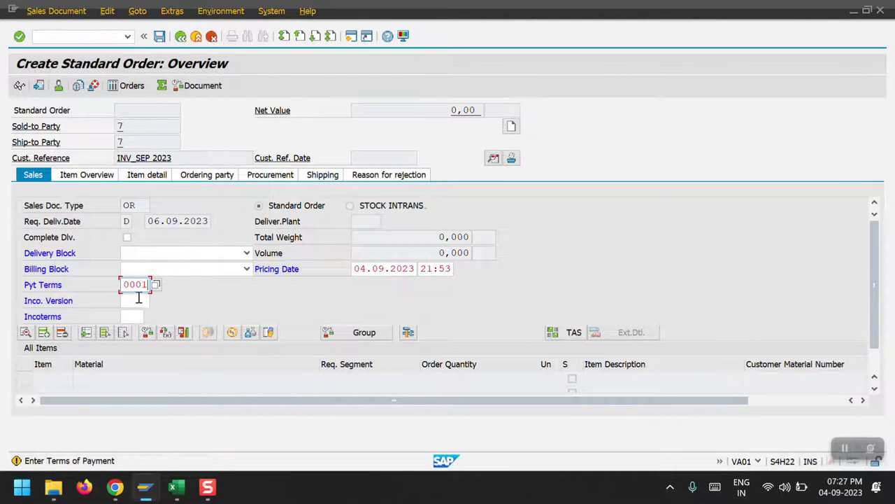
pyautogui.press('Return')
pyautogui.click(130, 316)
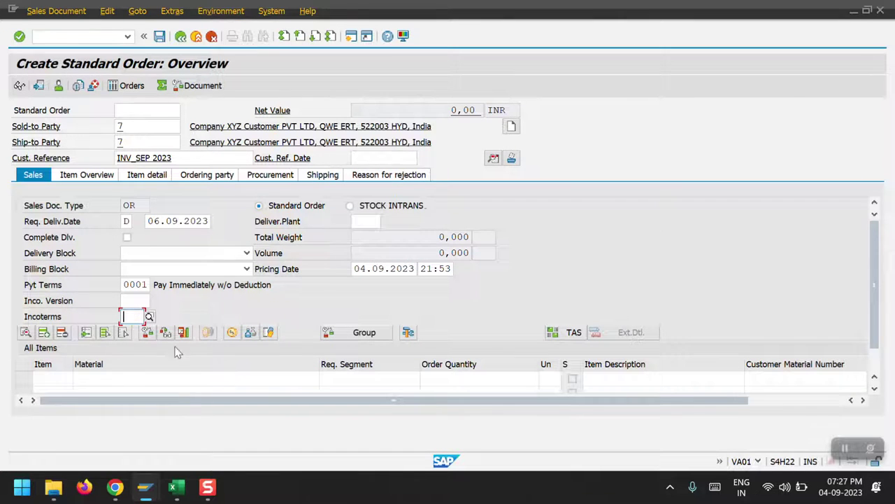
pyautogui.click(144, 327)
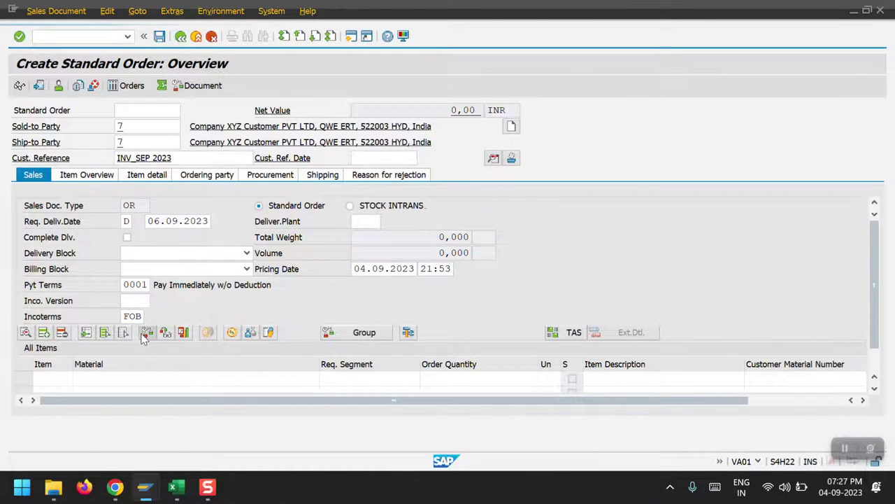
pyautogui.press('Return')
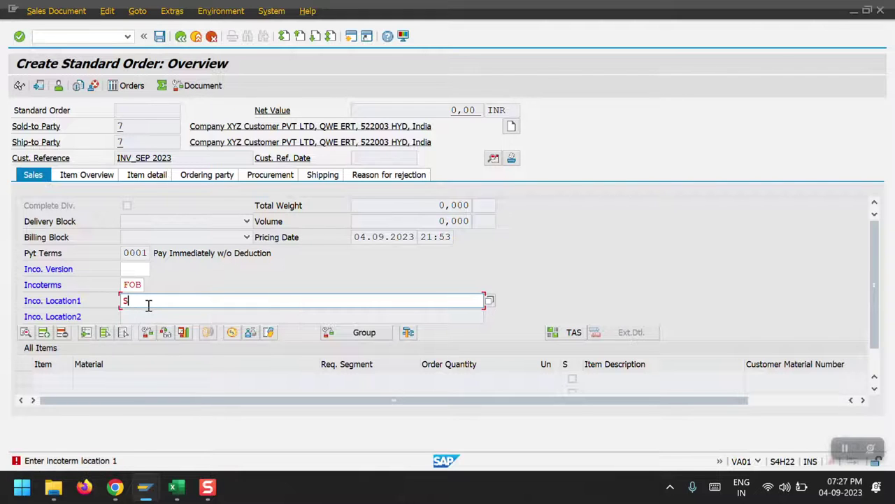
pyautogui.write('SALES ORDER TEST')
pyautogui.press('Return')
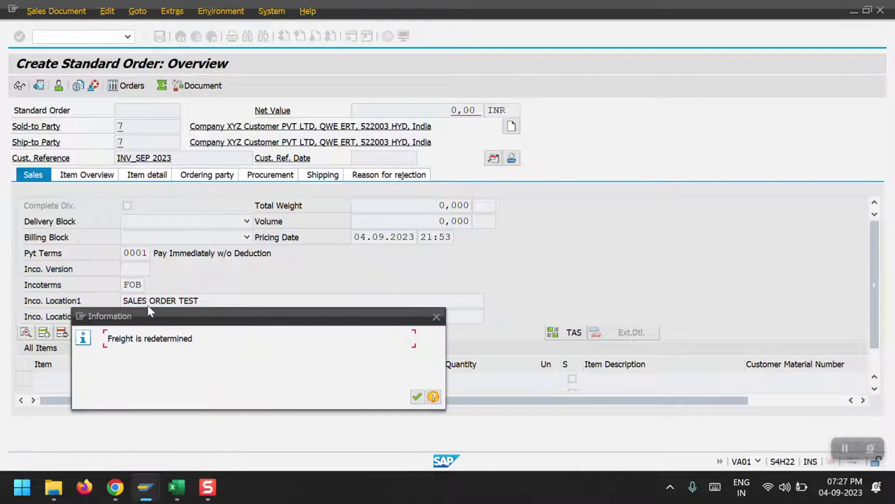
# Step: Add item HSBC0001 with quantity 100 ea from plant 2000
pyautogui.press('Return')
pyautogui.press('BackSpace')
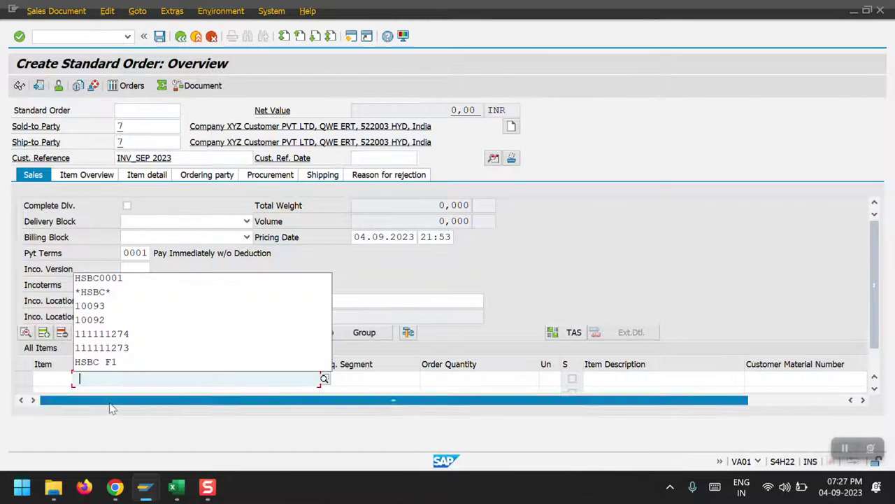
pyautogui.click(114, 283)
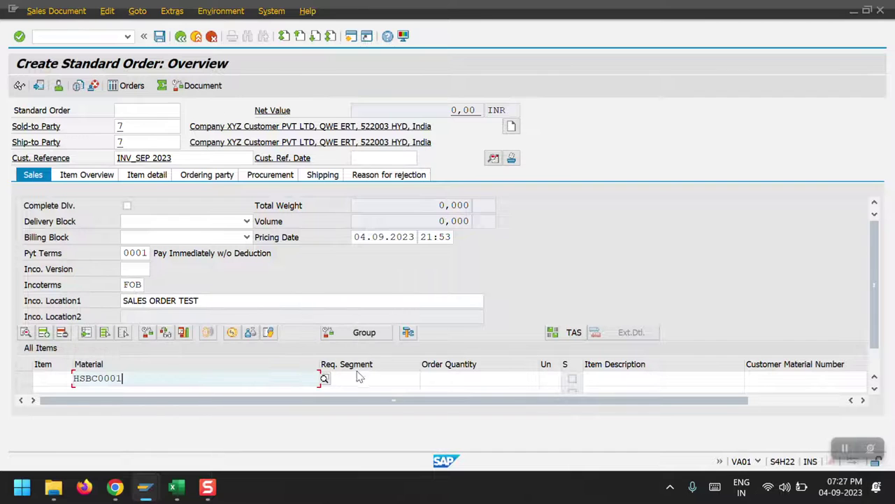
pyautogui.click(453, 378)
pyautogui.click(528, 391)
pyautogui.click(546, 378)
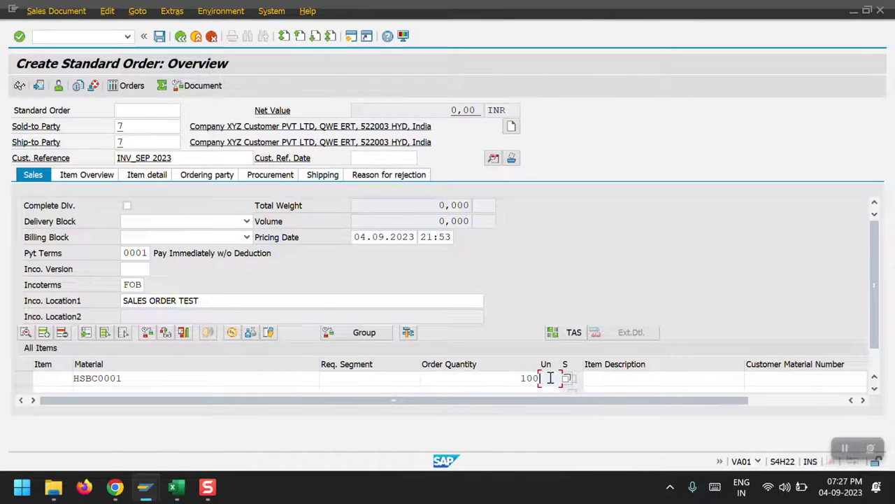
pyautogui.write('ea')
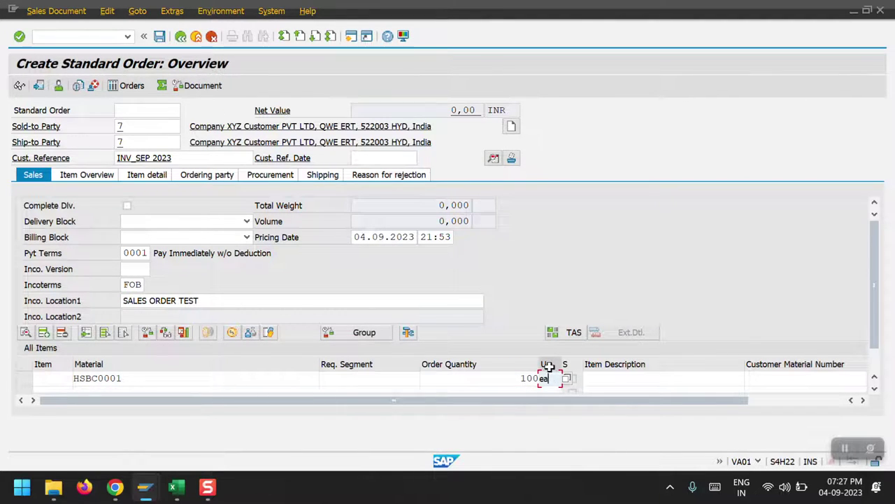
pyautogui.press('Return')
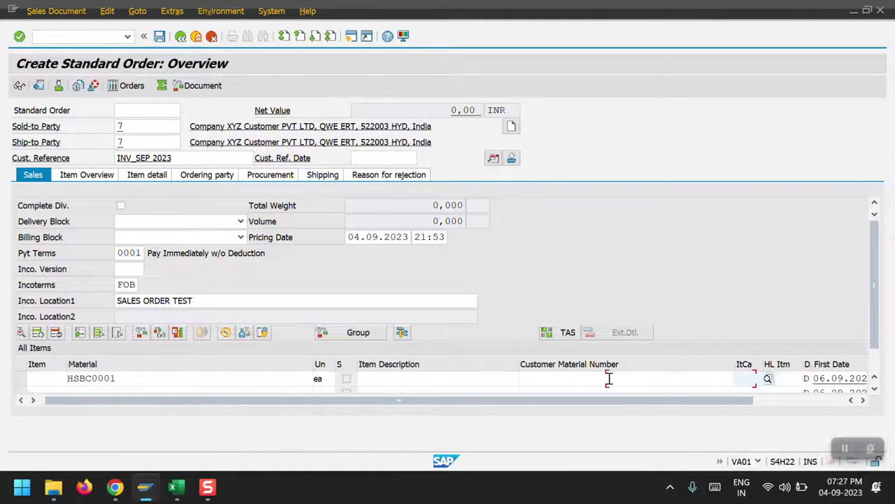
pyautogui.press('Tab')
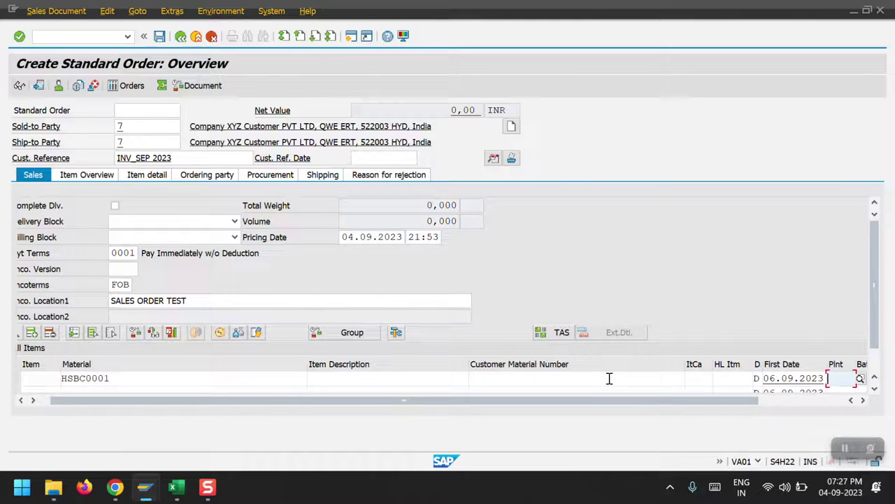
pyautogui.write('2000')
pyautogui.press('Tab')
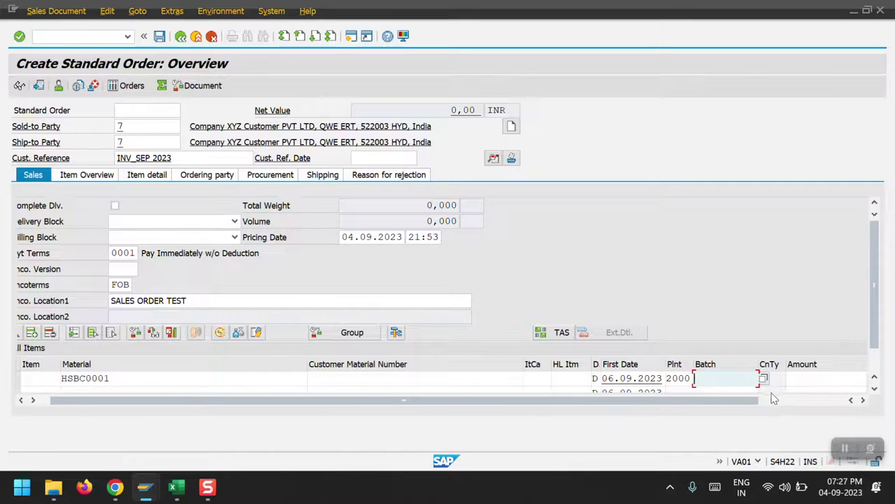
pyautogui.press('Tab')
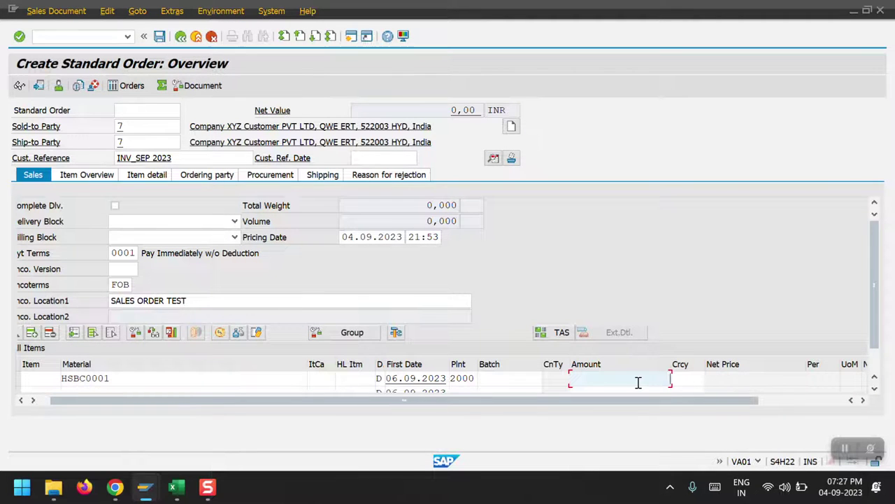
# Step: Price the item at 1000 per unit in INR and dismiss the checking group notice
pyautogui.click(638, 382)
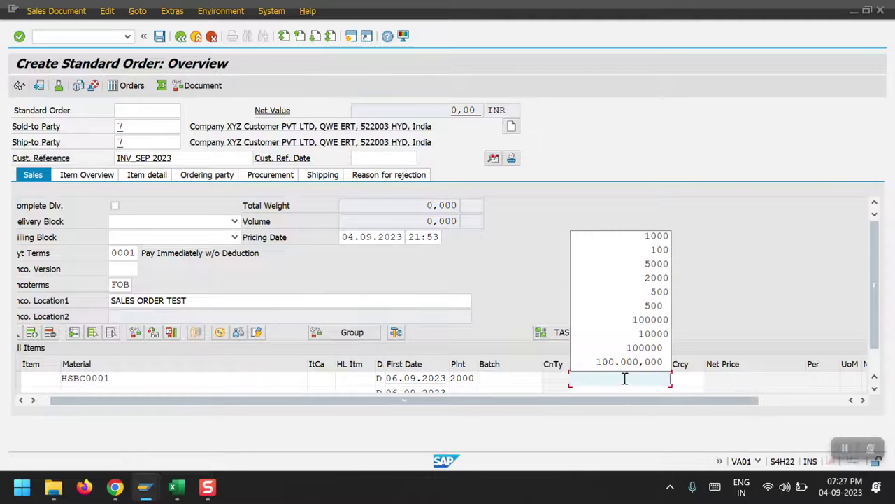
pyautogui.click(651, 243)
pyautogui.press('Tab')
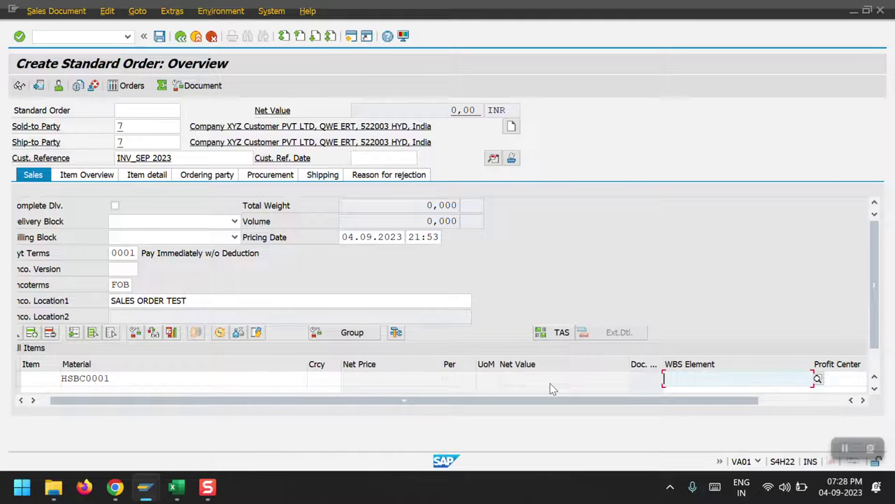
pyautogui.moveTo(628, 395); pyautogui.dragTo(384, 403)
pyautogui.click(341, 380)
pyautogui.write('INR')
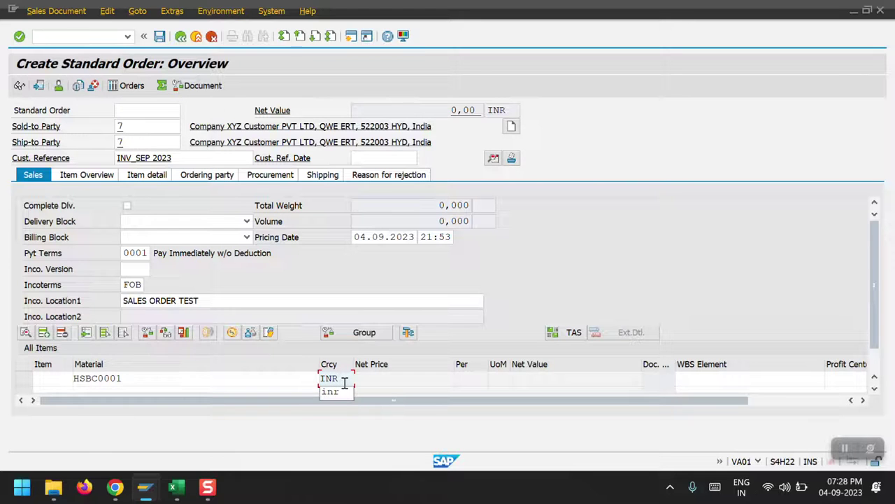
pyautogui.press('Return')
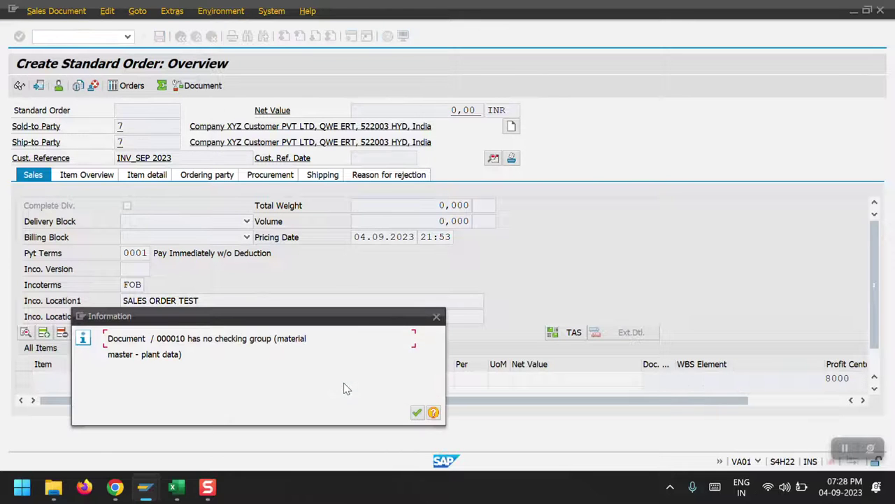
pyautogui.click(416, 413)
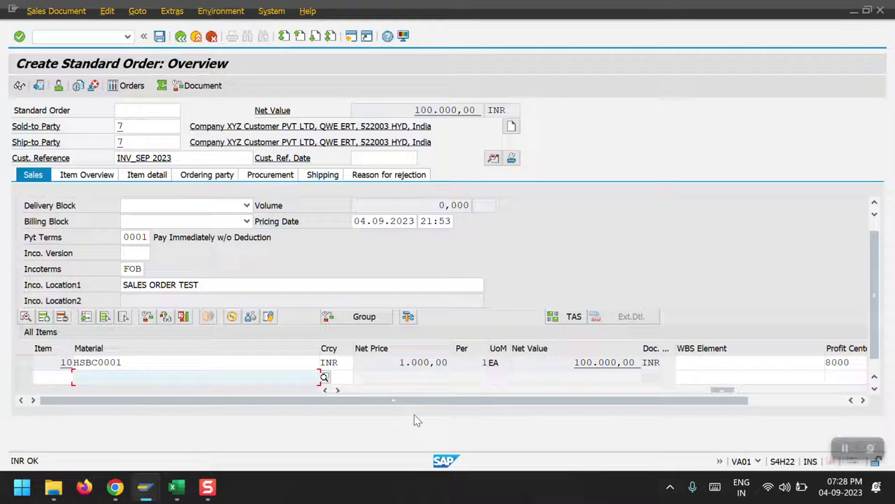
# Step: Open item 10's detail data on the Shipping tab
pyautogui.click(100, 366)
pyautogui.doubleClick(100, 367)
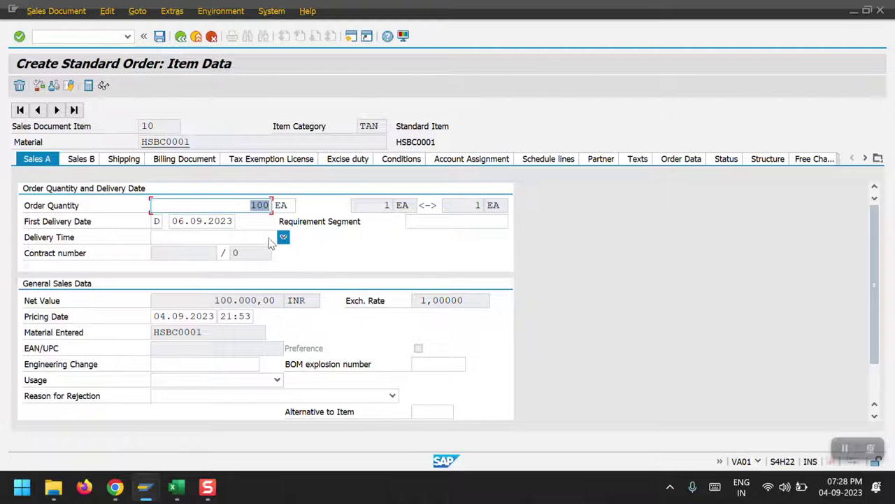
pyautogui.click(83, 160)
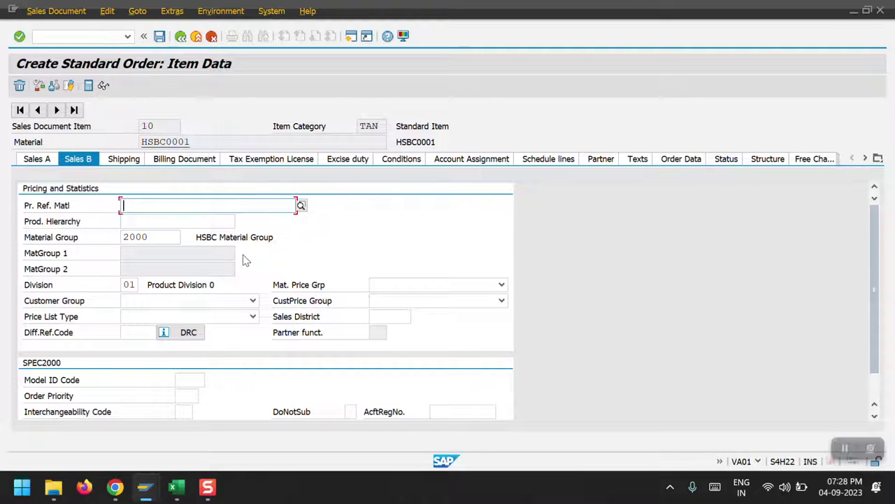
pyautogui.click(117, 162)
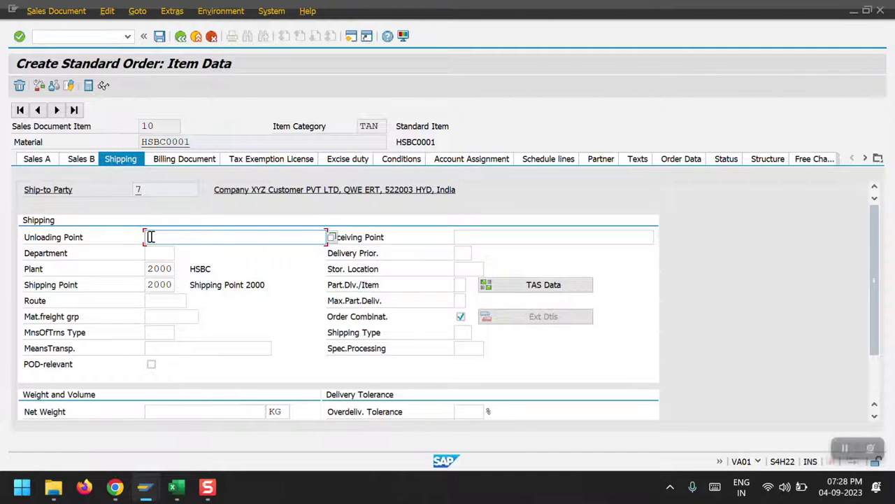
# Step: Enter unloading point 0001, storage location 10 and net weight 10 KG, clearing the warnings
pyautogui.click(173, 237)
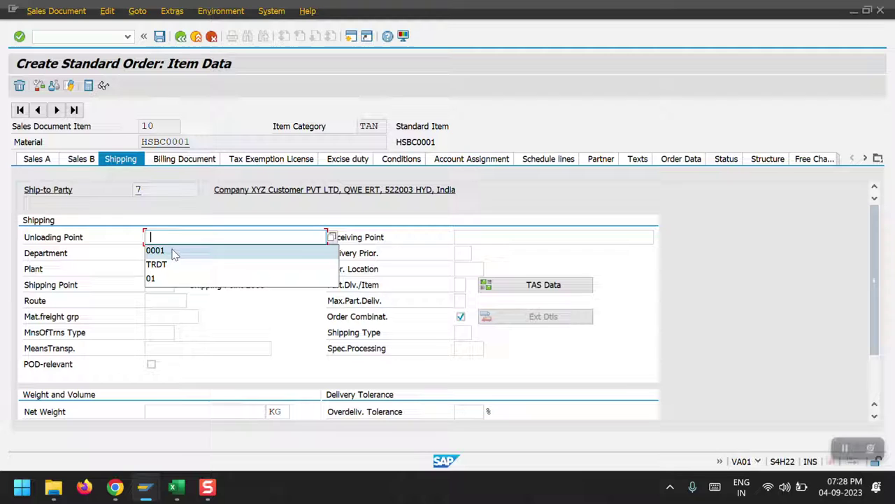
pyautogui.click(174, 249)
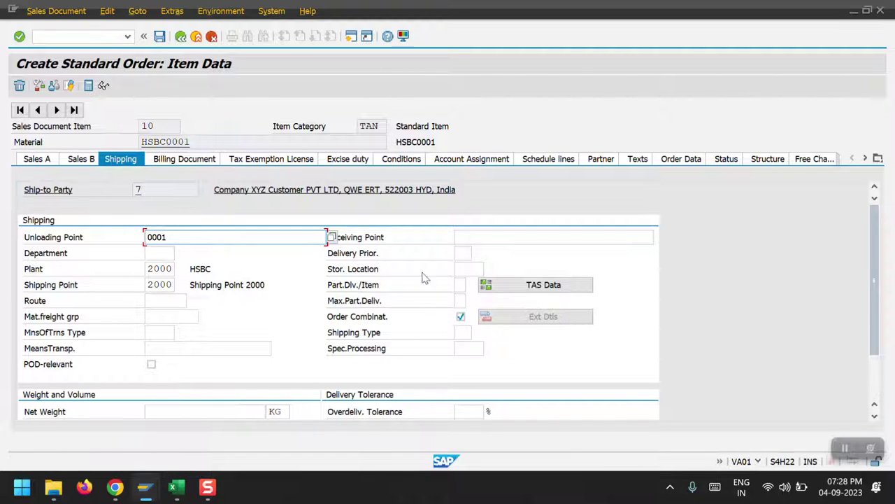
pyautogui.click(462, 269)
pyautogui.click(462, 283)
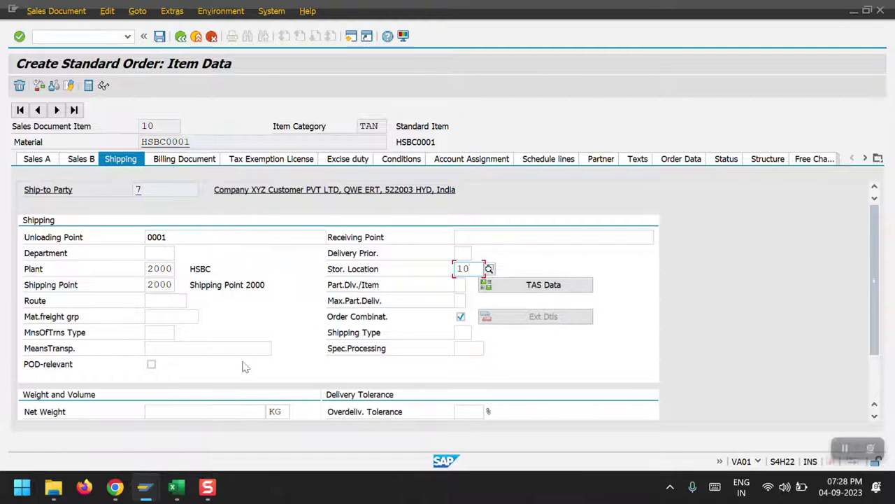
pyautogui.scroll(-2, 243, 365)
pyautogui.click(223, 352)
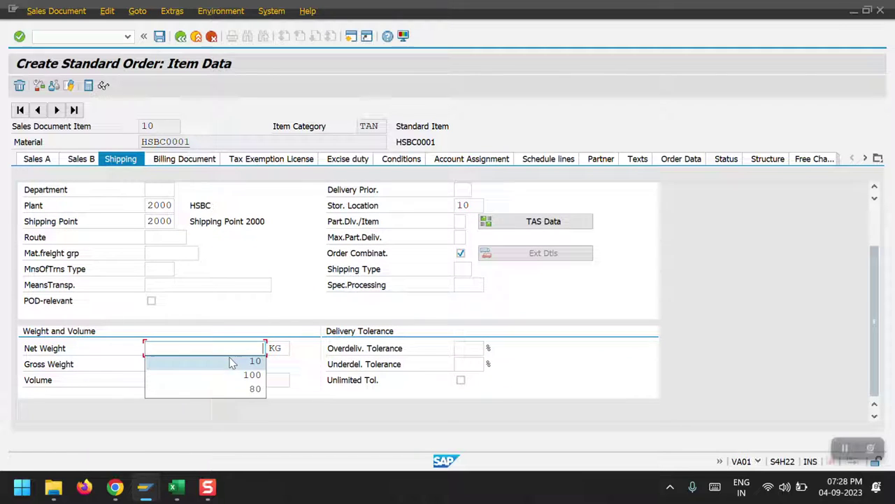
pyautogui.click(233, 362)
pyautogui.press('Return')
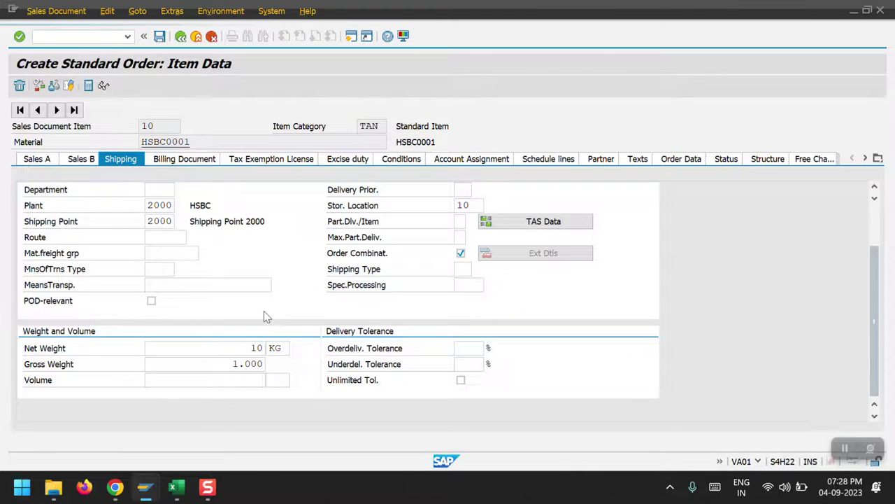
pyautogui.press('Return')
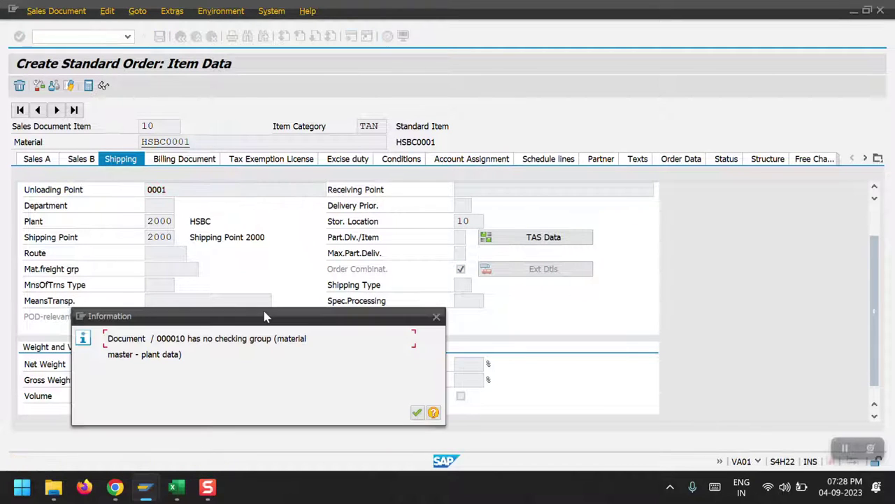
pyautogui.press('Return')
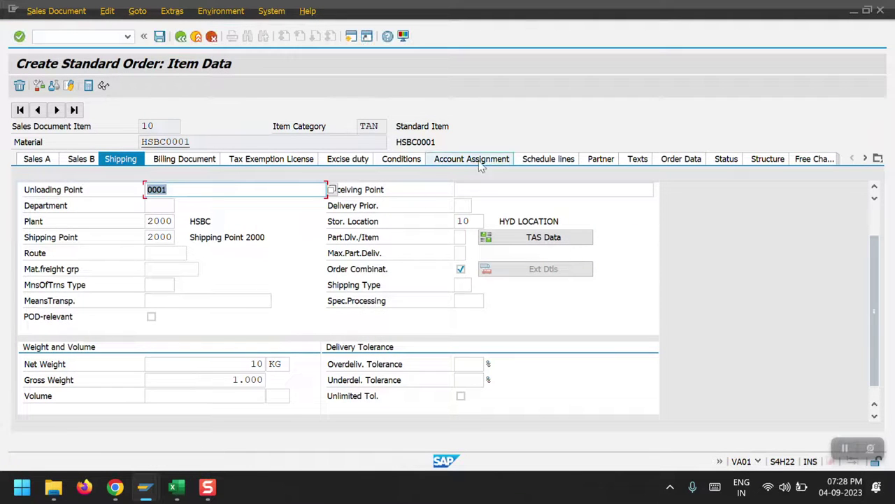
# Step: Change the schedule line delivery date to 04.09.2023
pyautogui.click(548, 160)
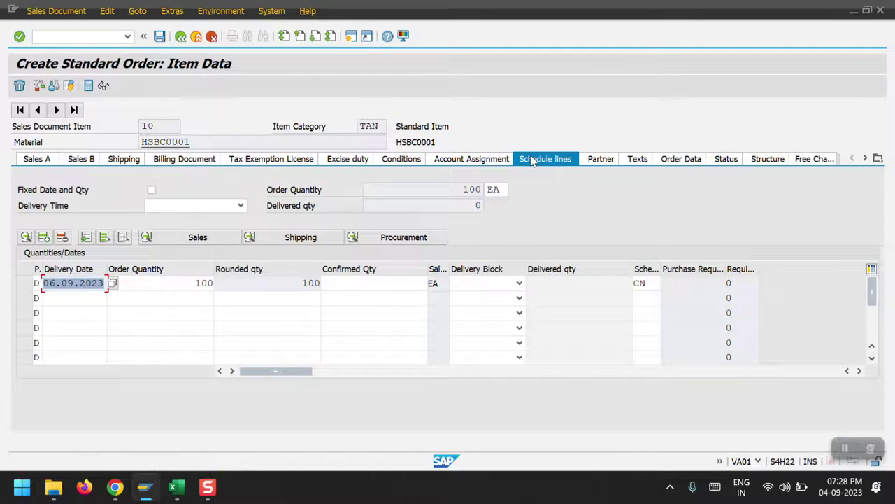
pyautogui.click(96, 285)
pyautogui.press('Down')
pyautogui.press('Return')
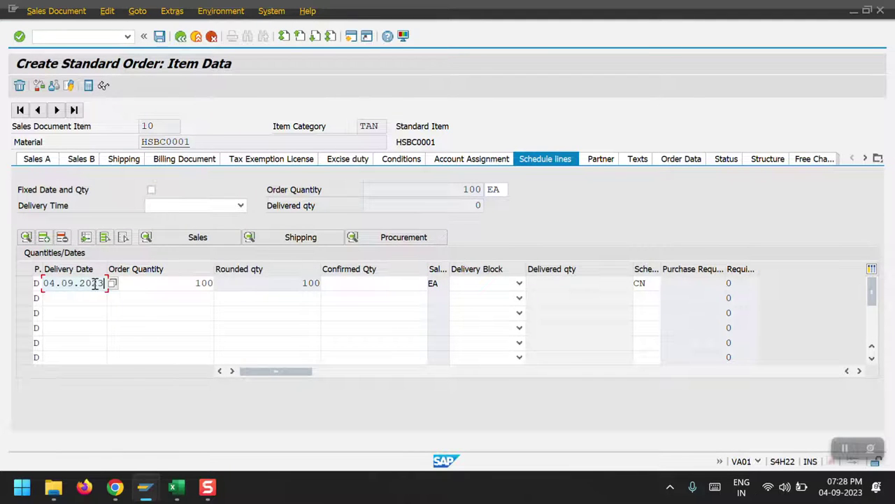
pyautogui.doubleClick(95, 283)
pyautogui.click(95, 283)
# Step: Confirm all 100 EA on the schedule line and run the availability check
pyautogui.press('Tab')
pyautogui.press('Tab')
pyautogui.press('Down')
pyautogui.press('Return')
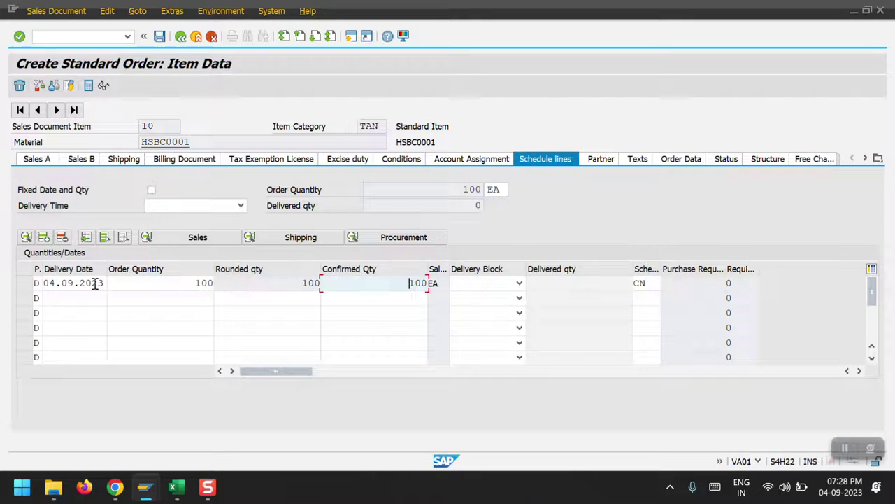
pyautogui.press('Return')
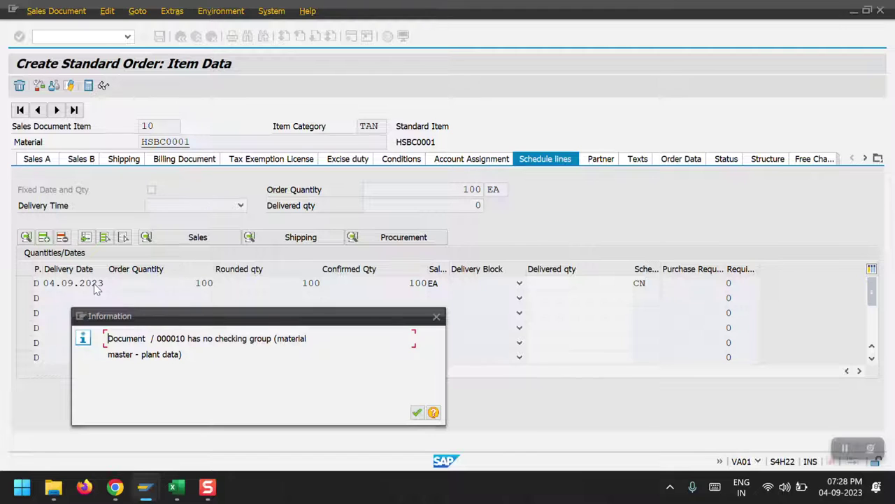
pyautogui.press('Return')
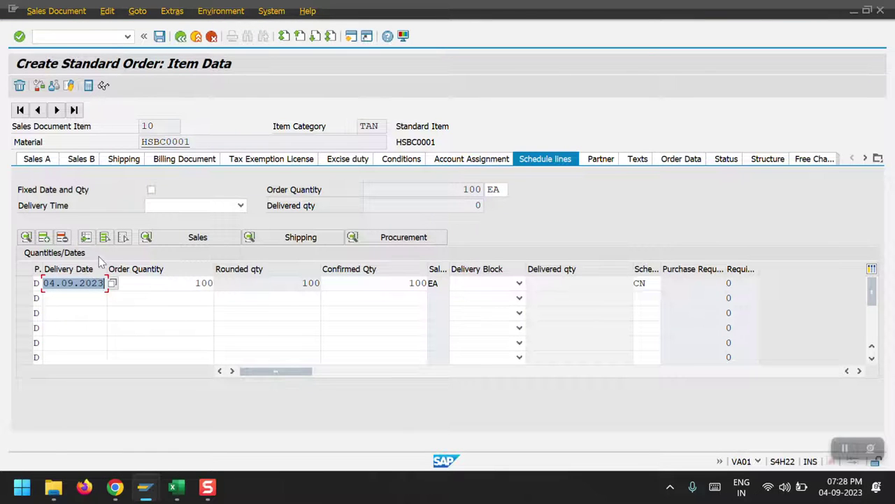
pyautogui.click(40, 86)
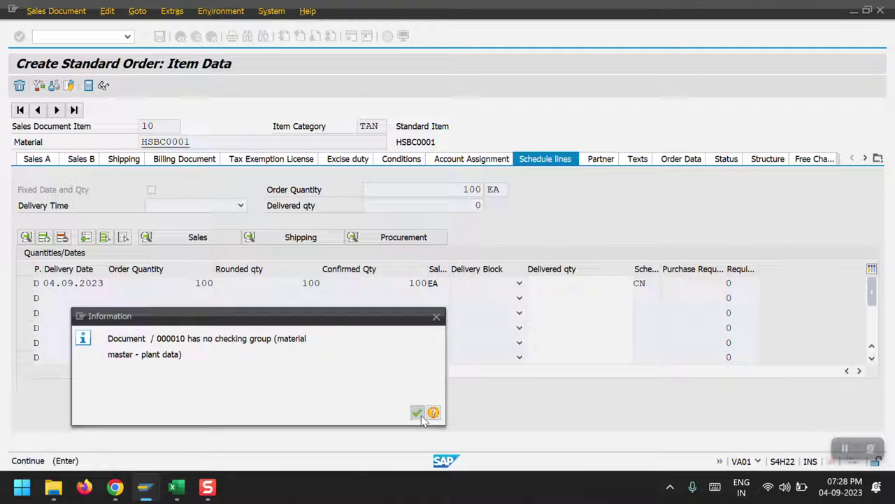
pyautogui.click(421, 416)
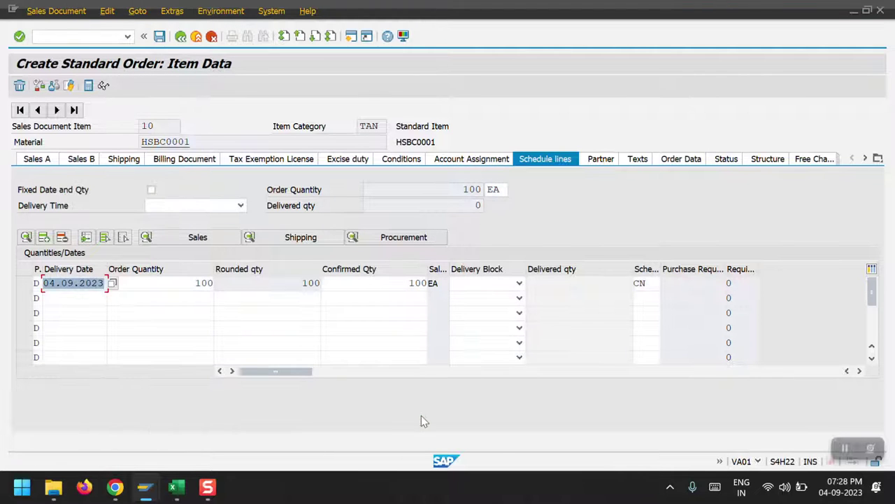
# Step: Try saving the order and back out of the incompletion log
pyautogui.click(181, 39)
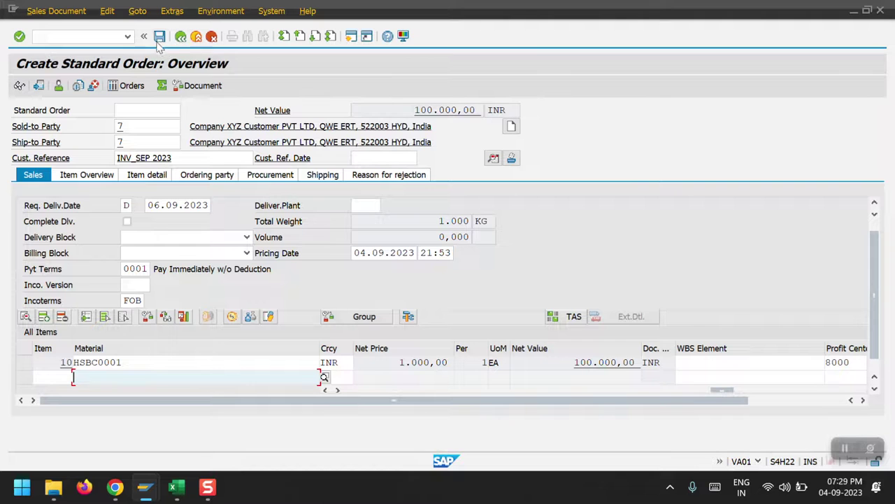
pyautogui.click(160, 38)
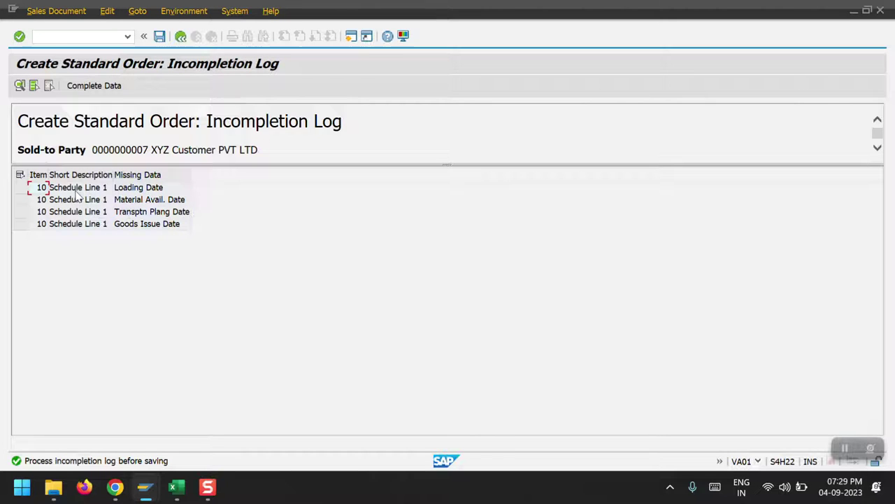
pyautogui.click(181, 36)
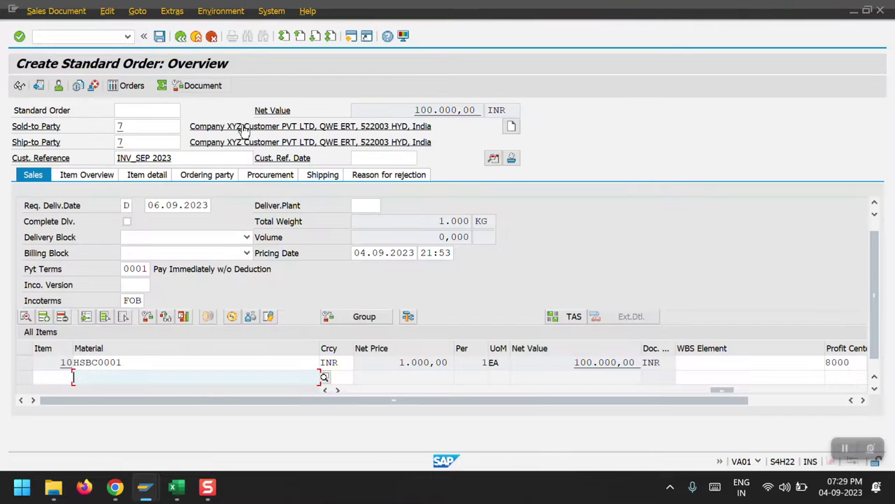
# Step: Set schedule line 1's goods issue, loading, availability and transport planning dates to 04.09.2023
pyautogui.doubleClick(95, 362)
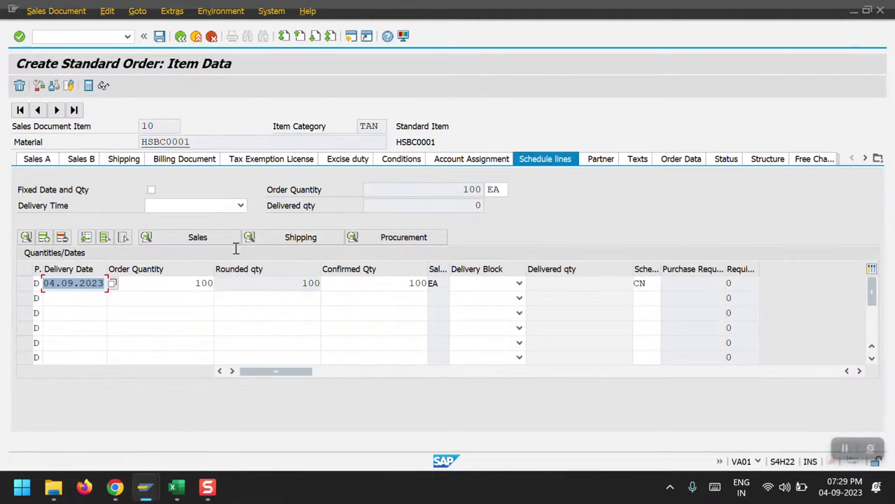
pyautogui.click(72, 287)
pyautogui.doubleClick(73, 288)
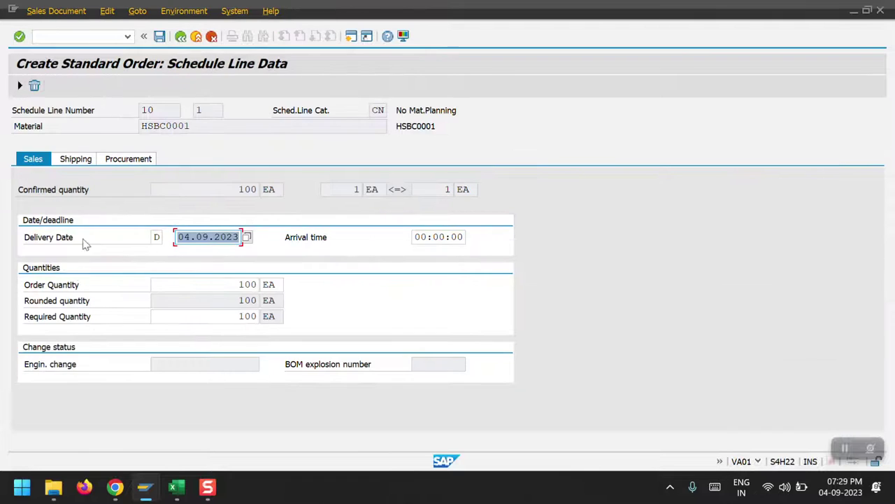
pyautogui.click(85, 161)
pyautogui.click(208, 237)
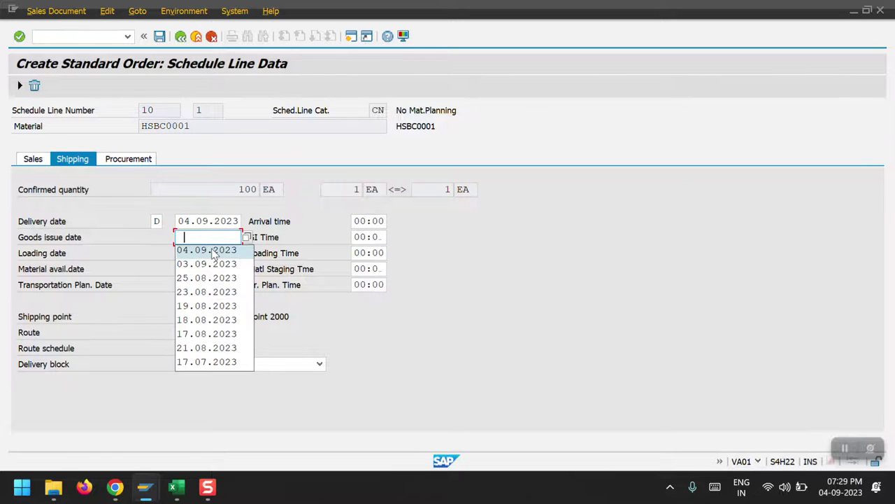
pyautogui.click(210, 249)
pyautogui.click(211, 266)
pyautogui.click(212, 282)
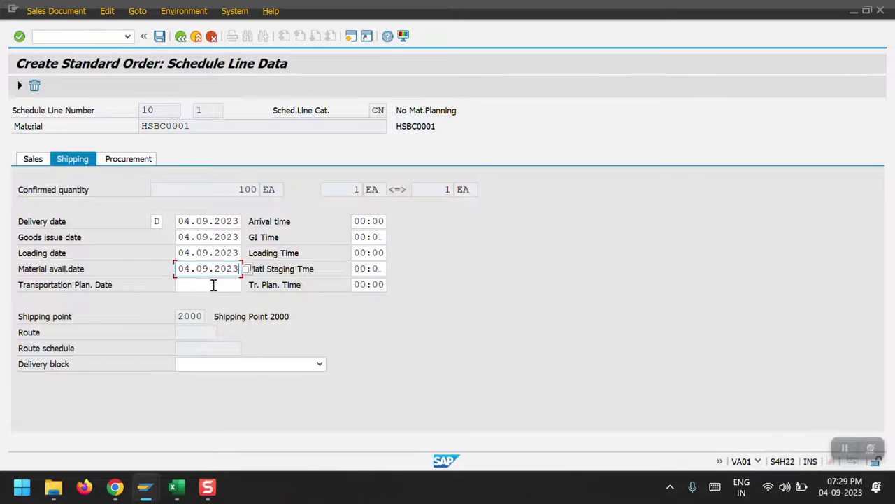
pyautogui.click(215, 298)
pyautogui.press('Return')
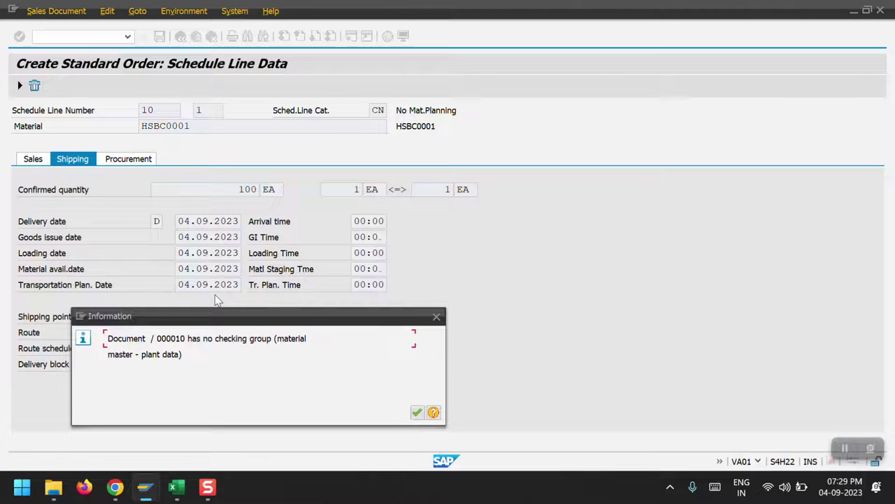
pyautogui.press('Return')
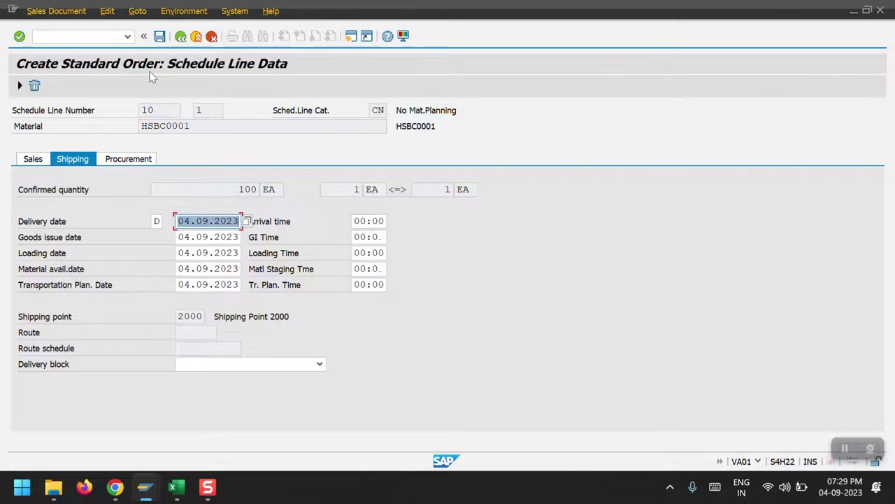
# Step: Return to the order overview and save the completed standard order
pyautogui.click(180, 37)
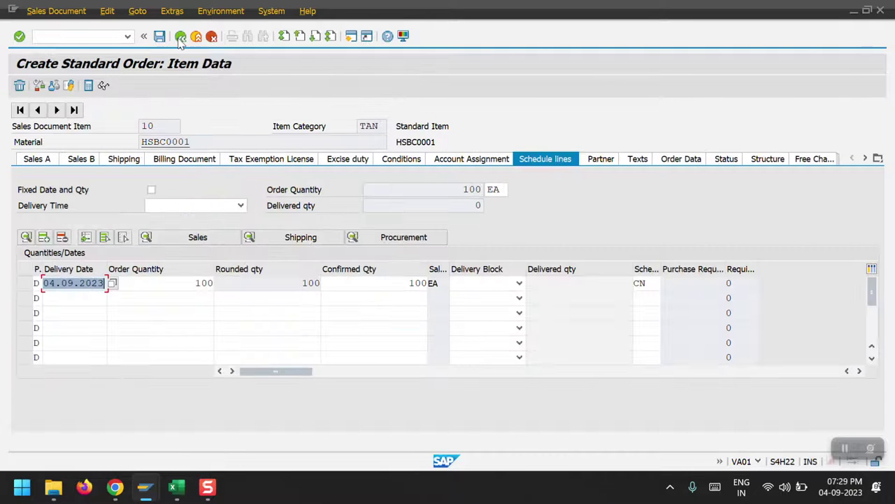
pyautogui.click(179, 37)
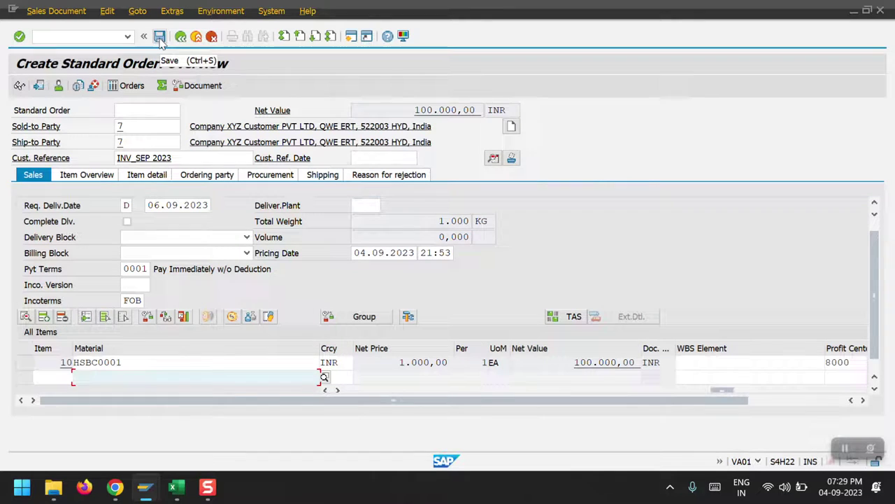
pyautogui.click(160, 37)
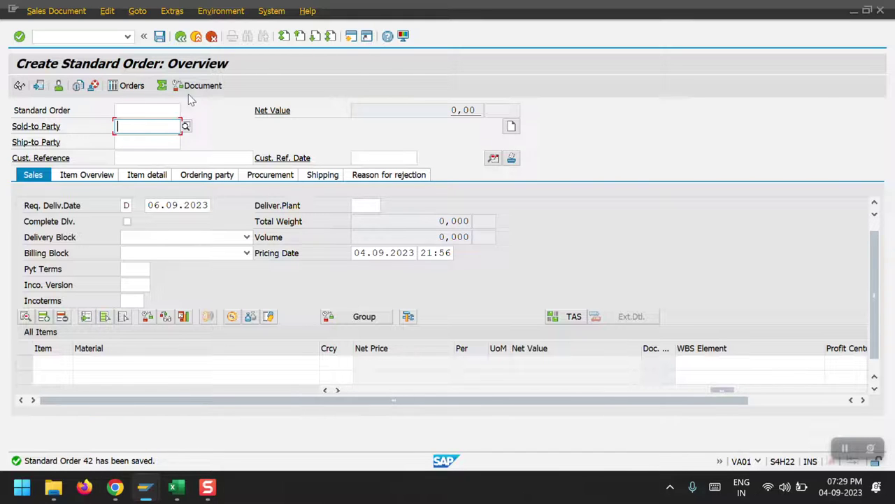
# Step: Run VL01N from the main menu and create a delivery from shipping point 2000 for the new order
pyautogui.click(180, 36)
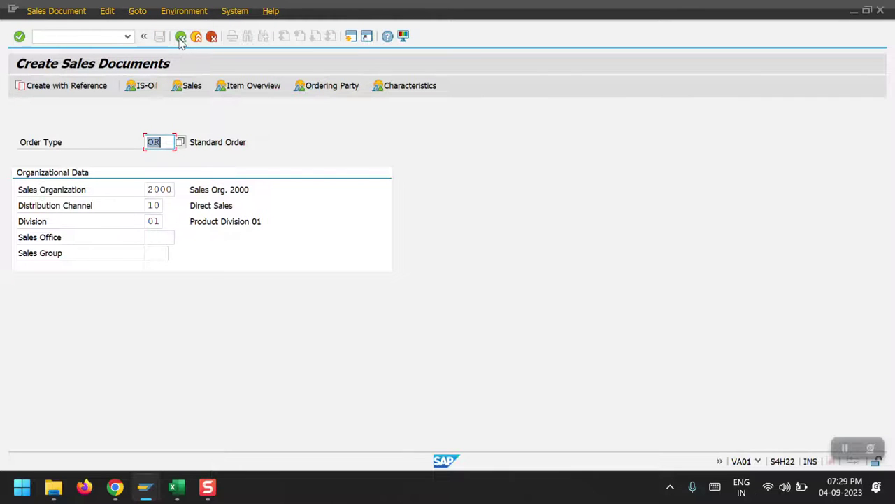
pyautogui.click(180, 36)
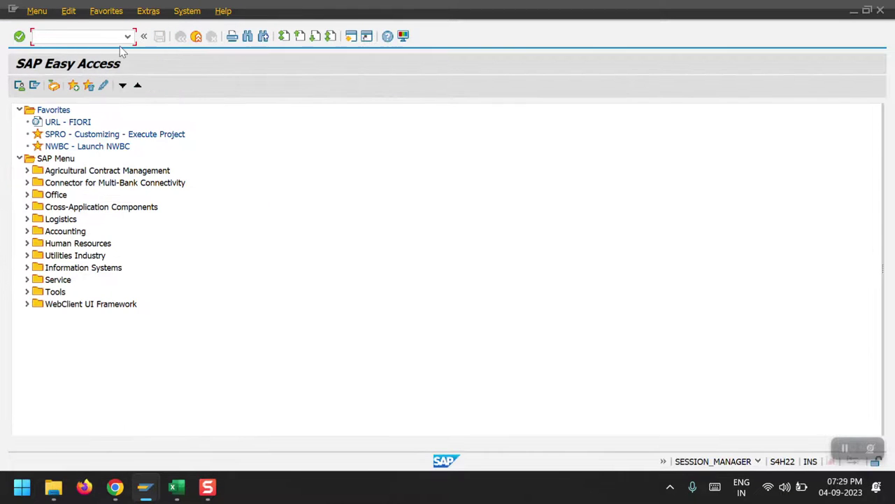
pyautogui.write('VL01N')
pyautogui.press('Return')
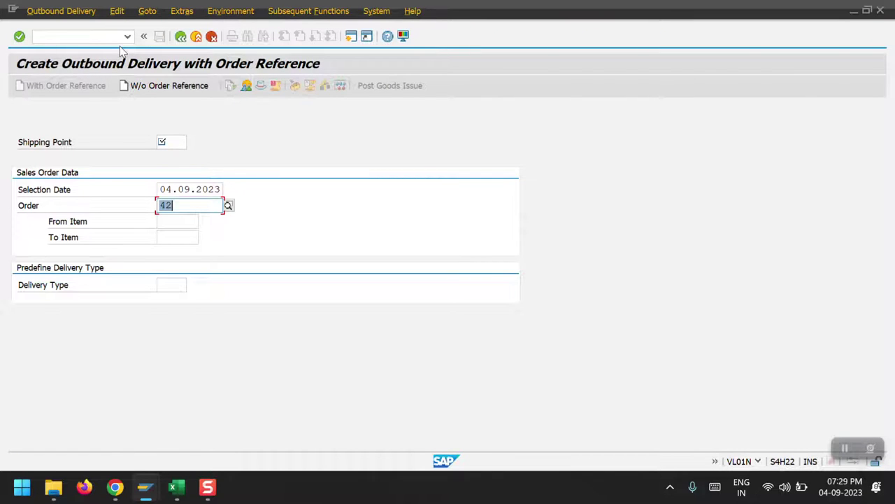
pyautogui.click(172, 145)
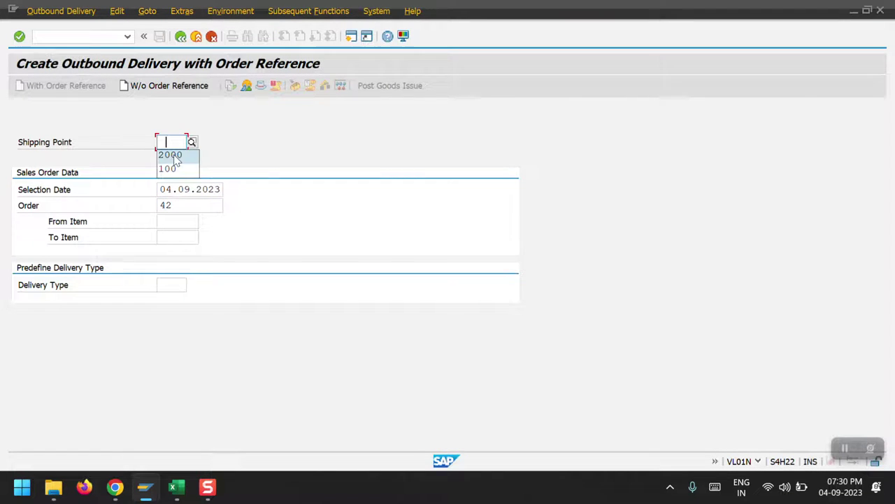
pyautogui.click(172, 154)
pyautogui.moveTo(182, 205); pyautogui.dragTo(151, 206)
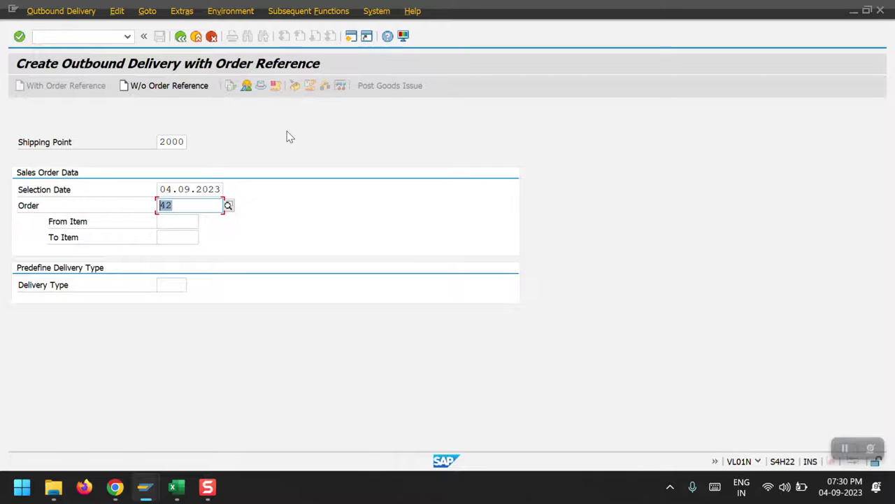
pyautogui.press('Return')
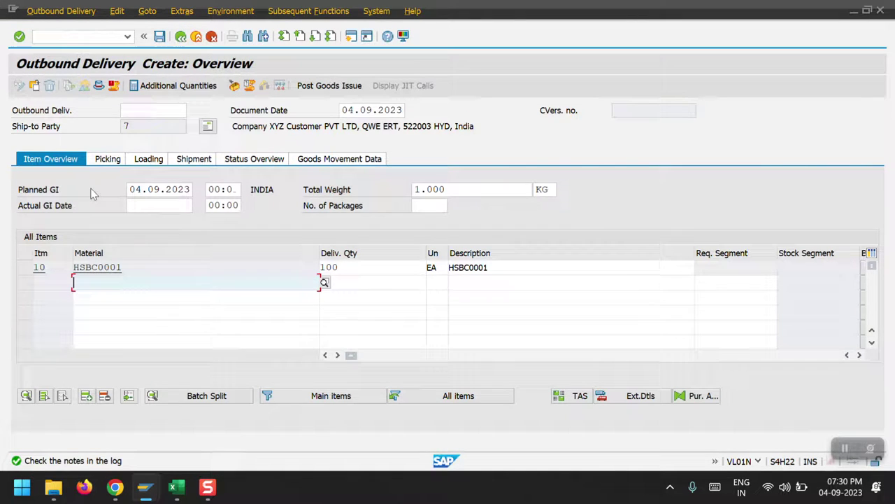
# Step: Set picked quantity 100 for item 10 and post goods issue, saving delivery 80000015
pyautogui.click(106, 161)
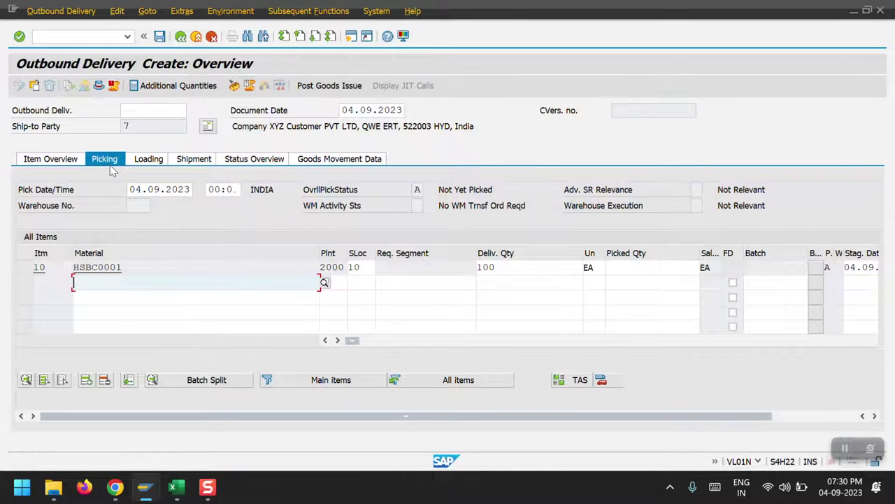
pyautogui.click(631, 268)
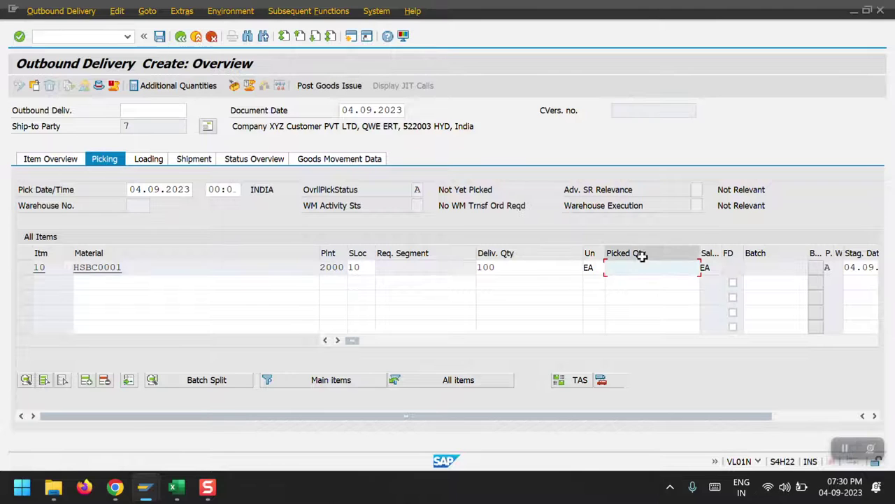
pyautogui.click(629, 268)
pyautogui.click(630, 282)
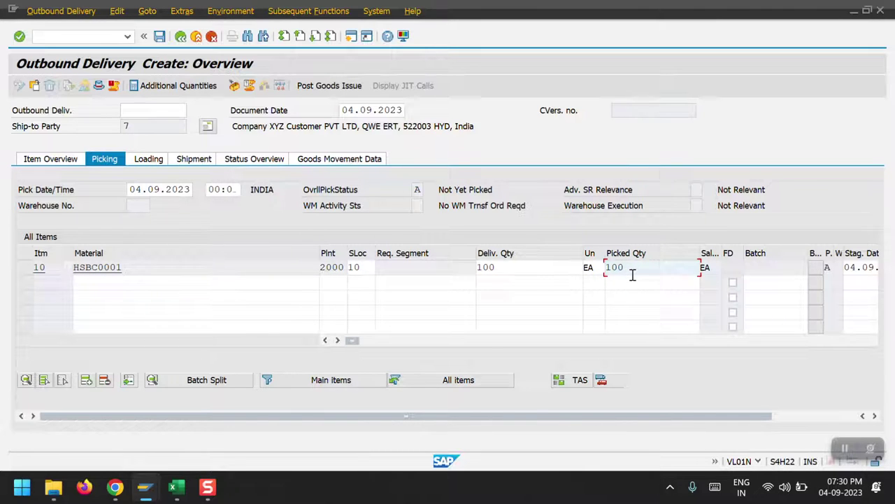
pyautogui.press('Return')
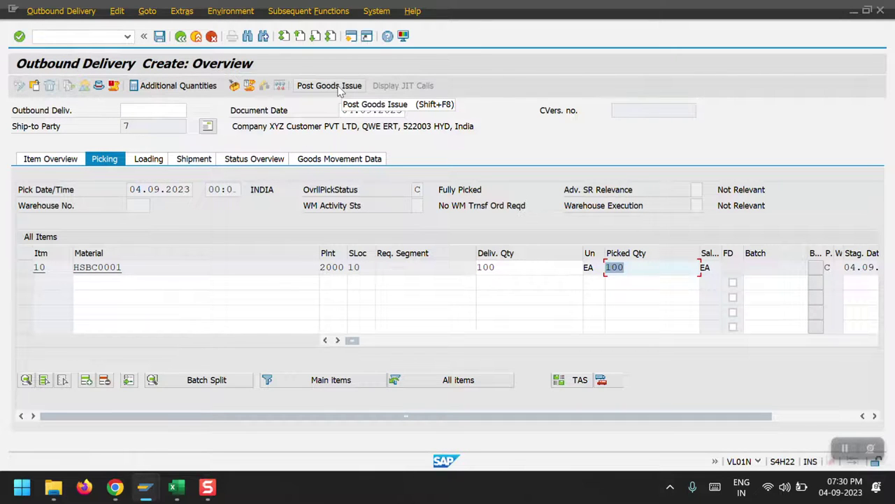
pyautogui.click(341, 87)
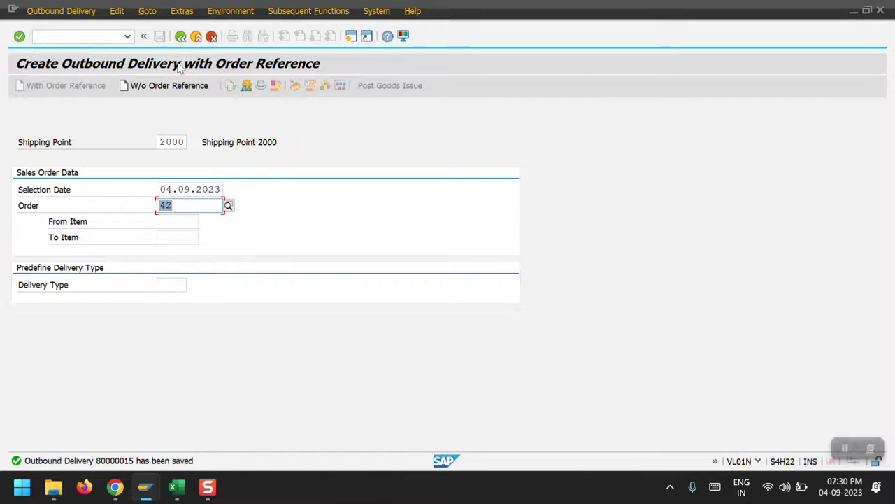
# Step: Run VF01 on delivery 80000015 and save the F2 invoice as billing document 90000014
pyautogui.click(181, 37)
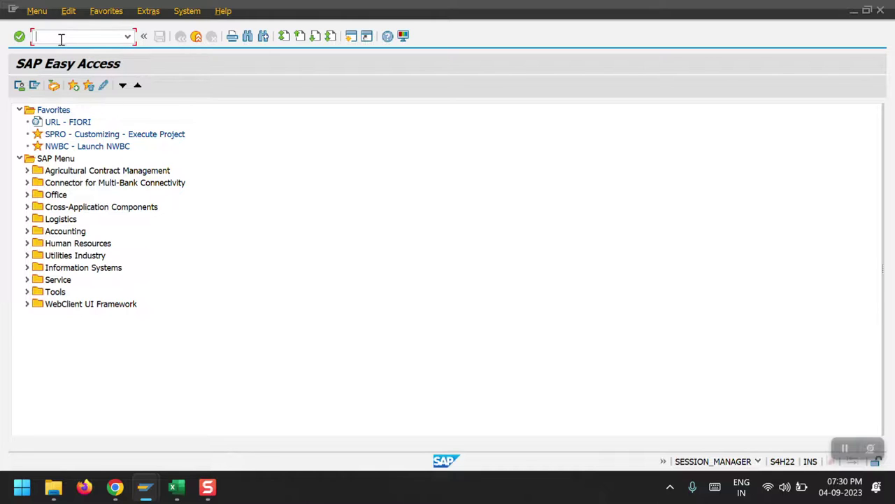
pyautogui.write('VF01')
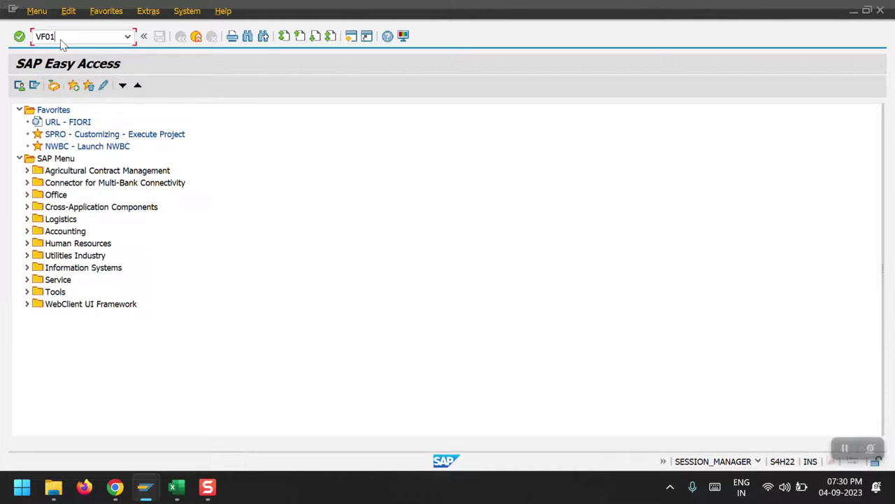
pyautogui.press('Return')
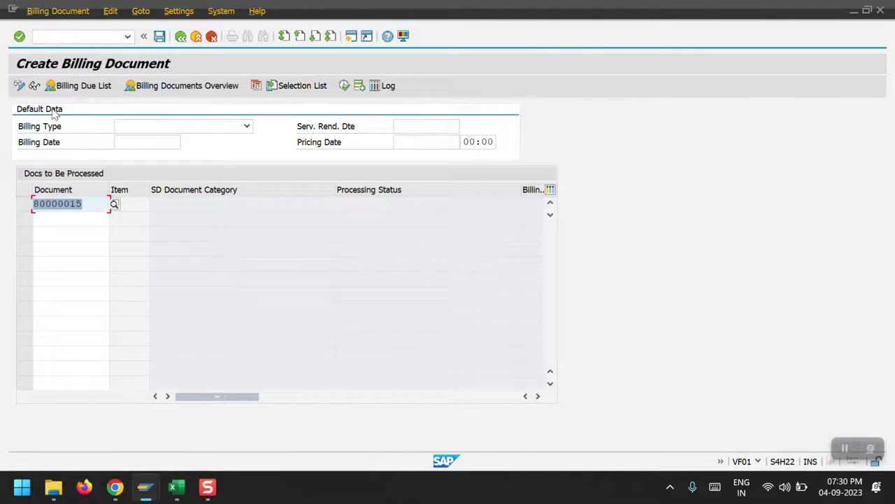
pyautogui.click(24, 202)
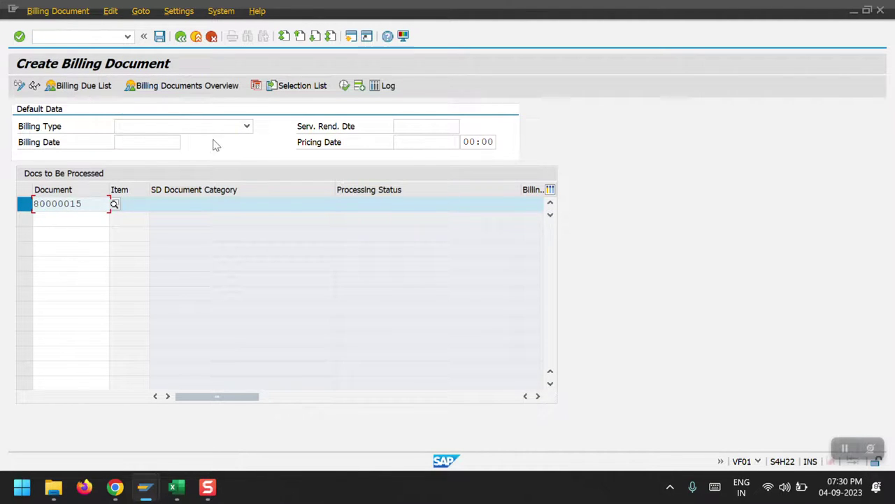
pyautogui.click(344, 85)
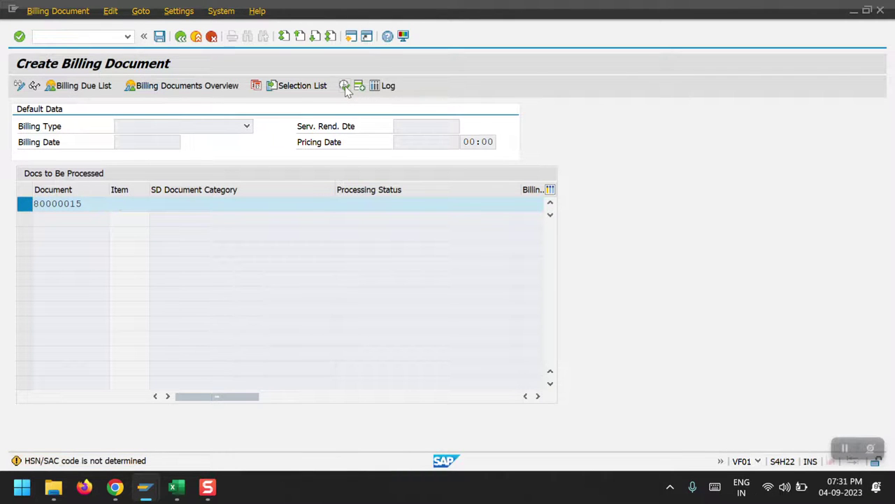
pyautogui.press('Return')
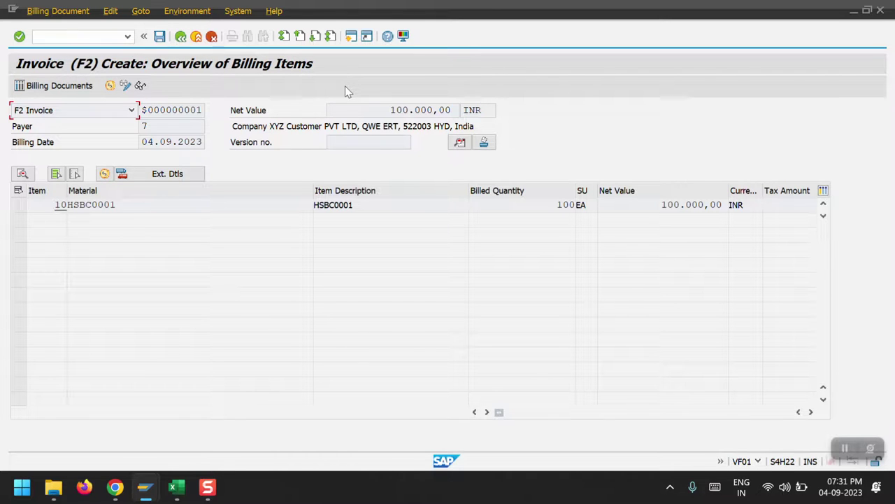
pyautogui.click(161, 37)
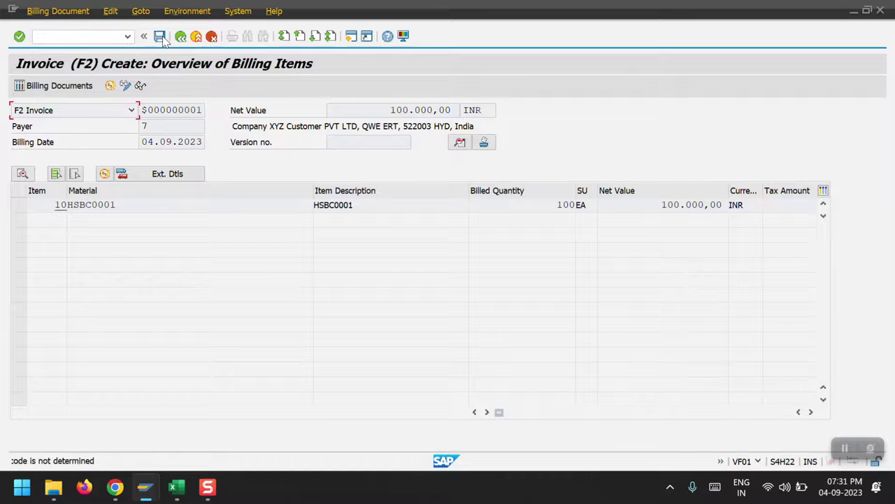
pyautogui.click(160, 37)
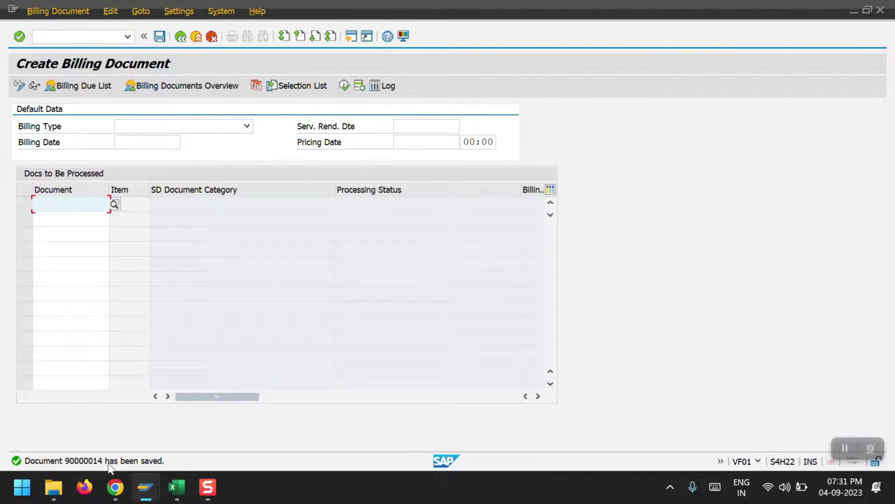
pyautogui.click(58, 12)
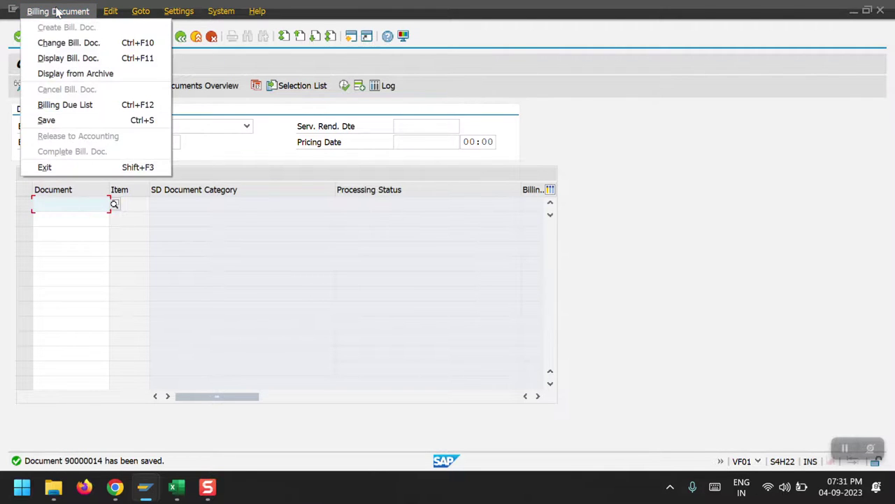
pyautogui.click(68, 62)
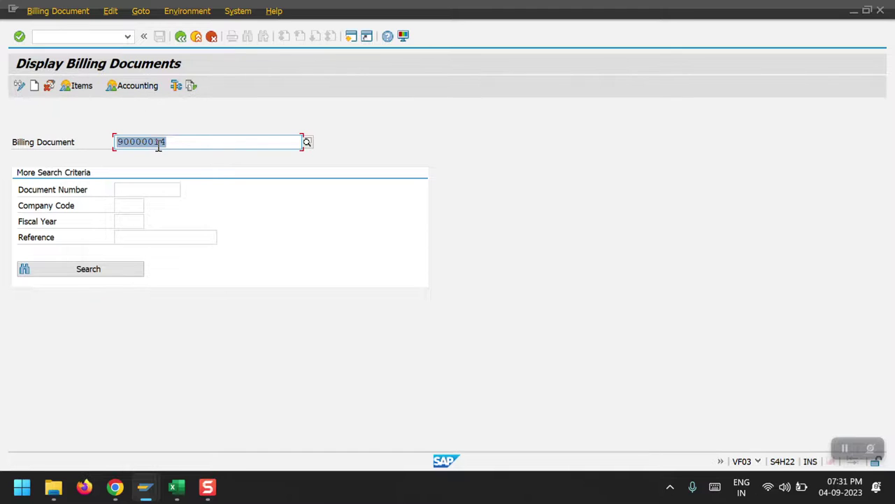
pyautogui.press('Return')
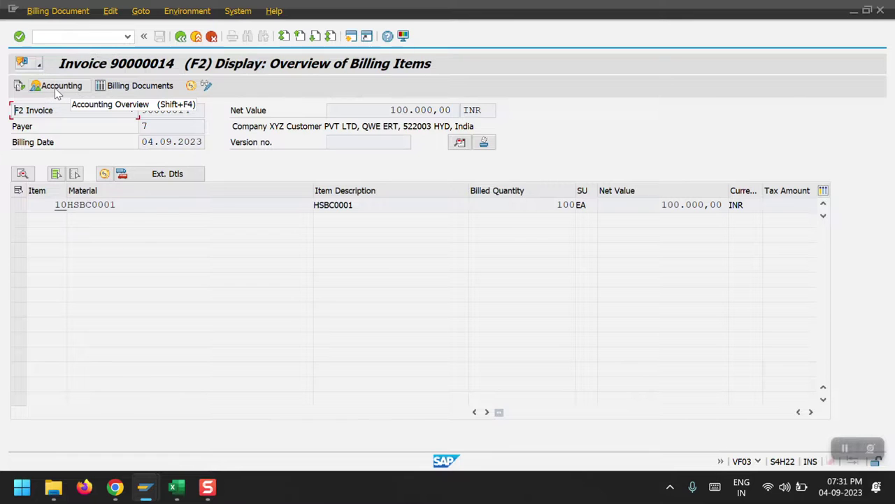
pyautogui.click(56, 87)
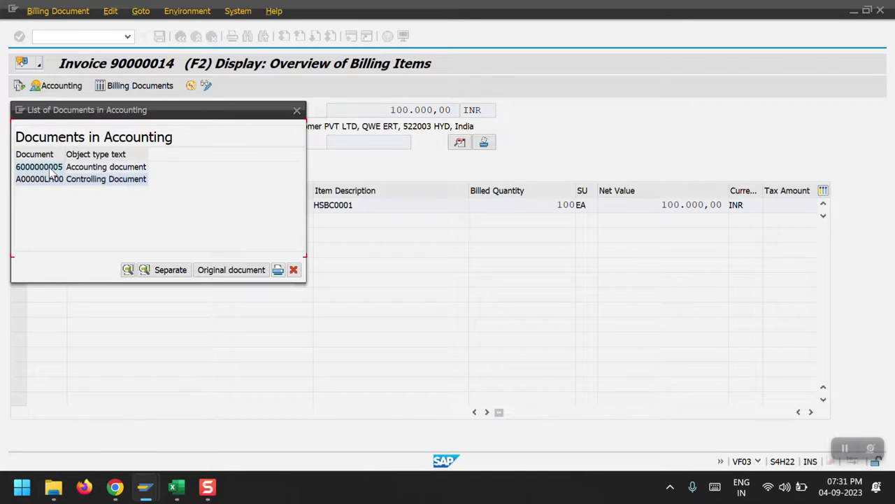
pyautogui.doubleClick(43, 167)
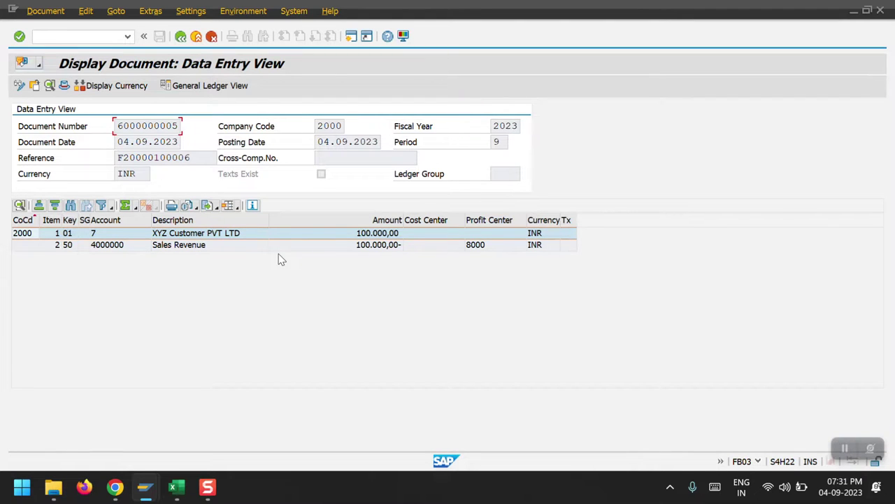
pyautogui.click(63, 86)
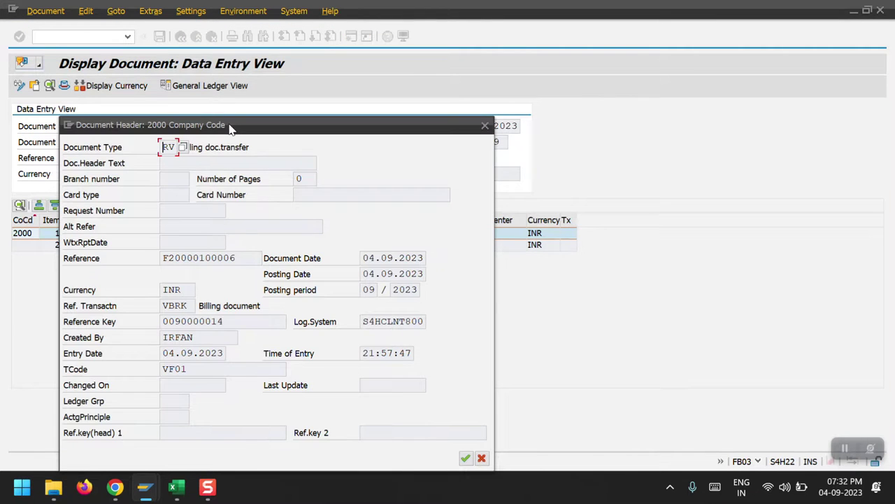
pyautogui.moveTo(228, 127); pyautogui.dragTo(396, 44)
pyautogui.click(367, 62)
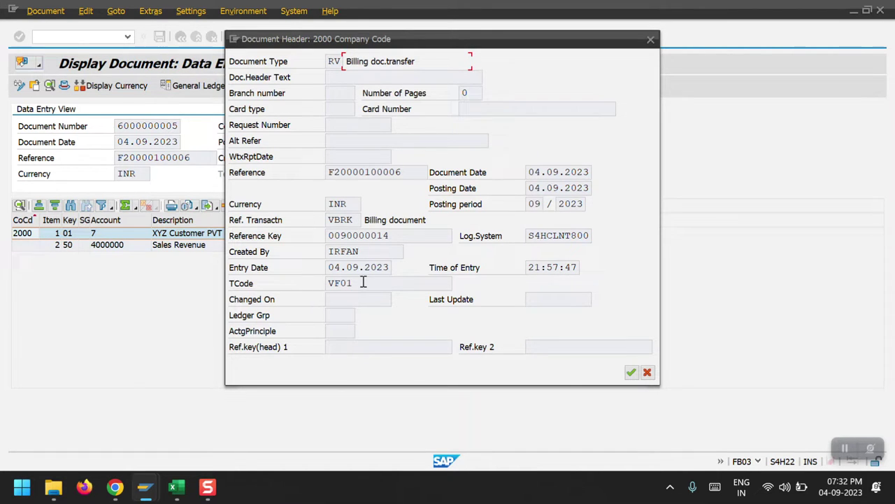
pyautogui.moveTo(363, 283); pyautogui.dragTo(313, 282)
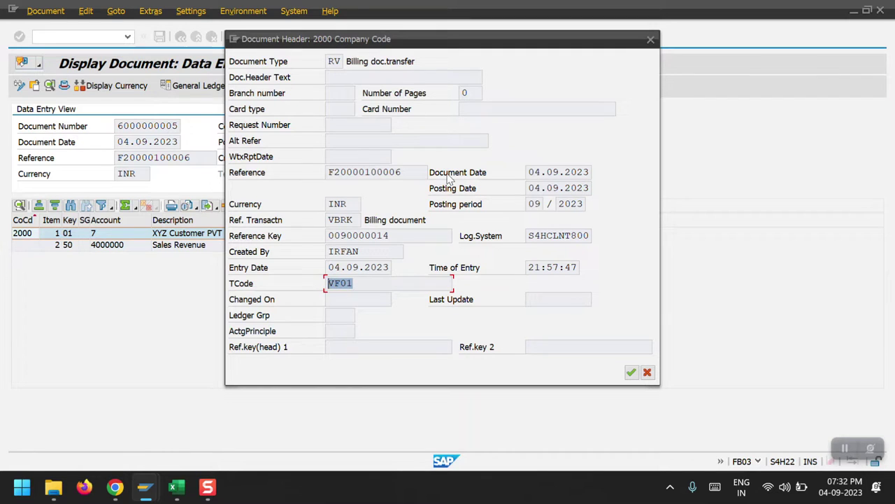
pyautogui.click(649, 40)
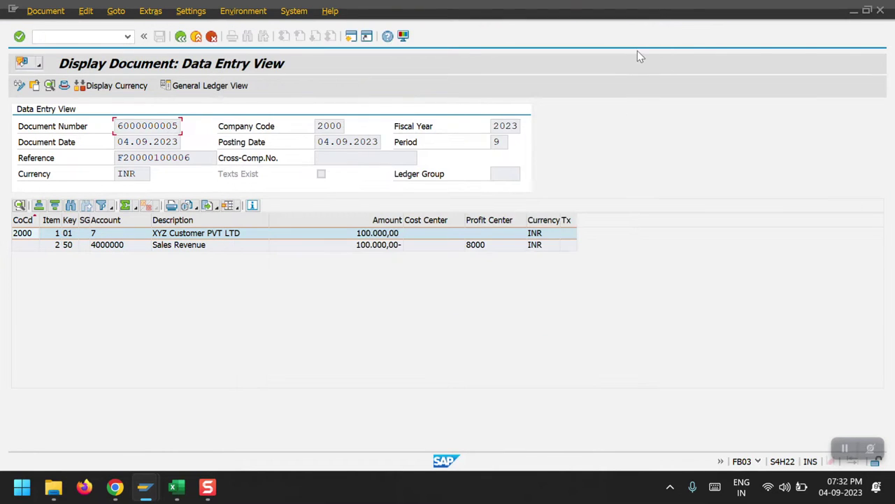